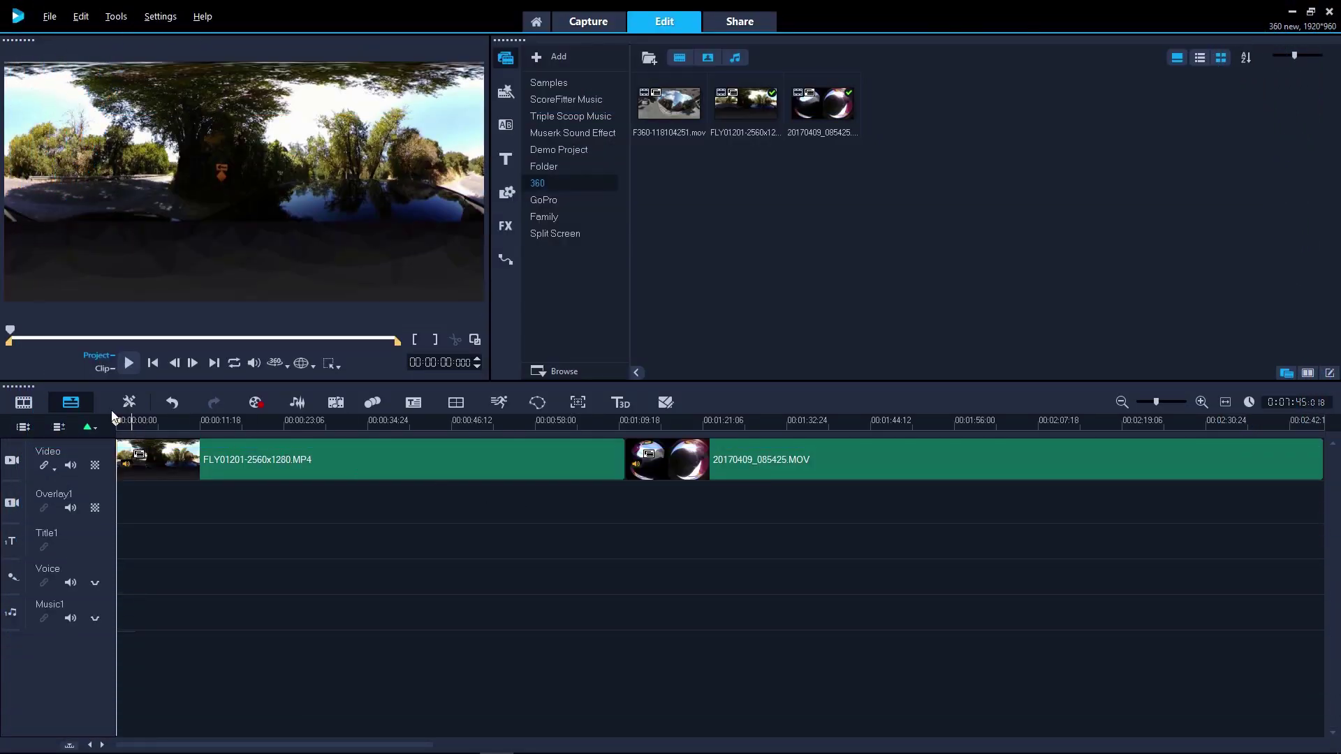
# Step: Stop the preview playback of the two-clip 360 project
pyautogui.click(127, 366)
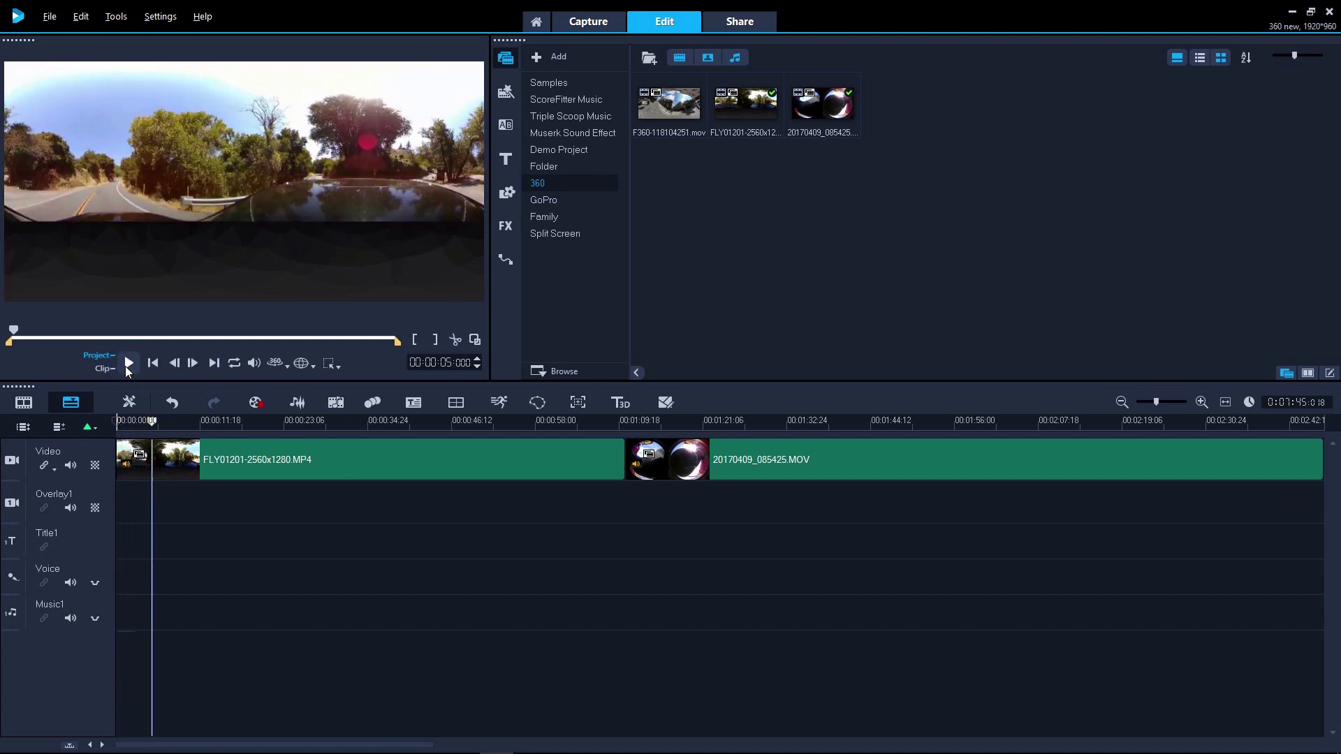
# Step: Look around the road clip in 360 view toward the road ahead, then jump to the ski-lift clip at 00:01:34
pyautogui.click(278, 370)
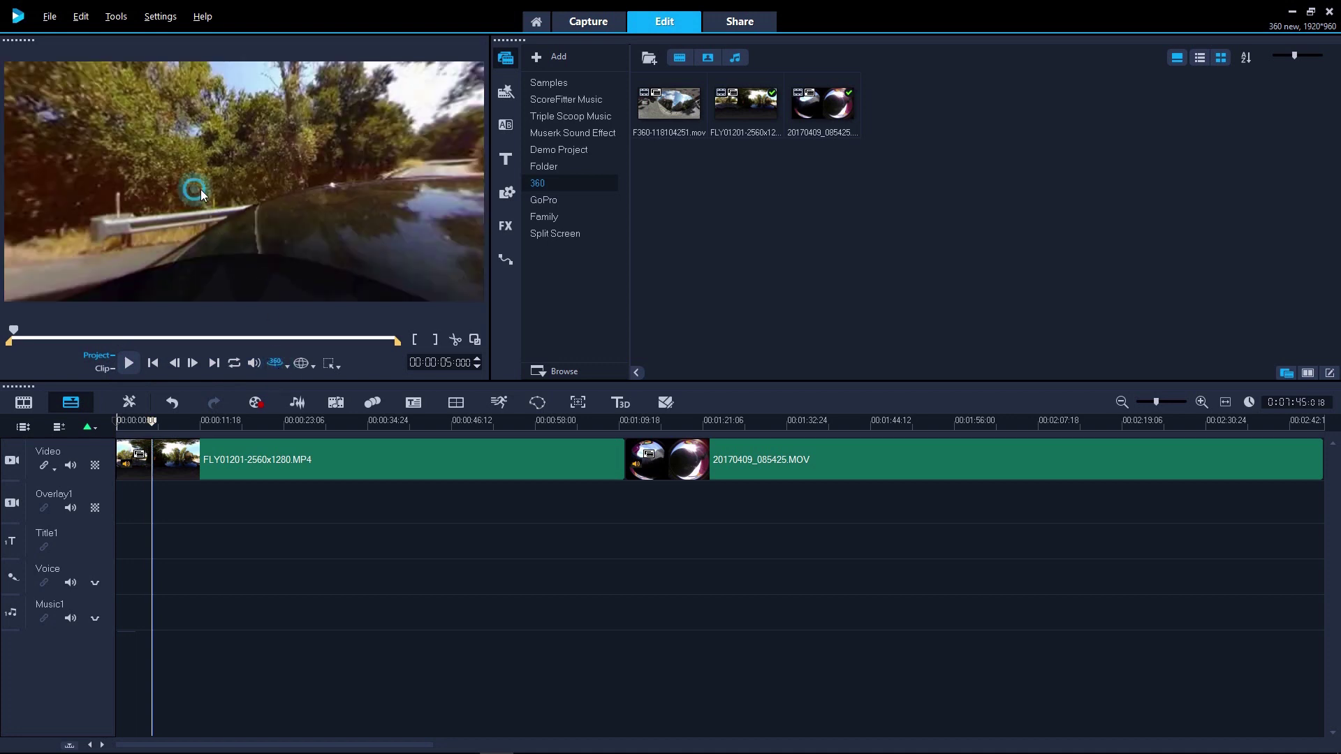
pyautogui.moveTo(200, 190); pyautogui.dragTo(356, 189)
pyautogui.moveTo(198, 183); pyautogui.dragTo(384, 208)
pyautogui.click(276, 362)
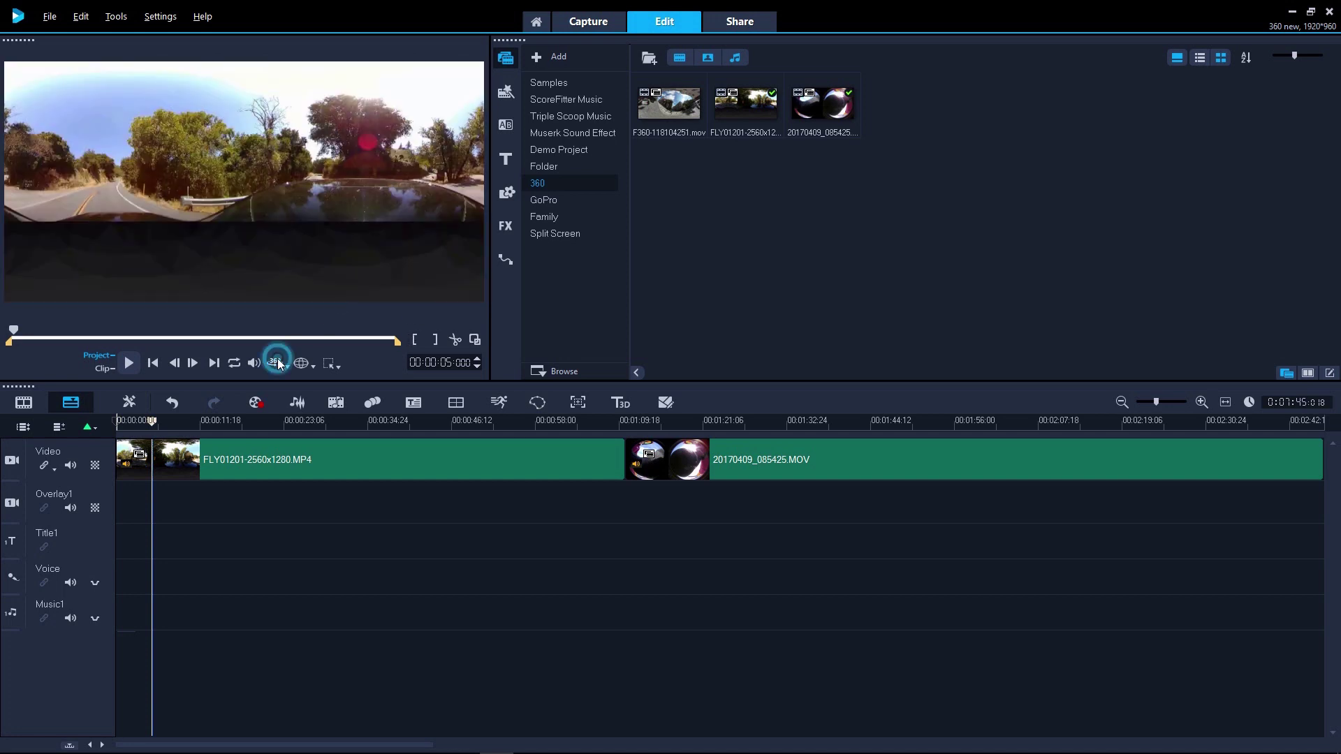
pyautogui.click(796, 422)
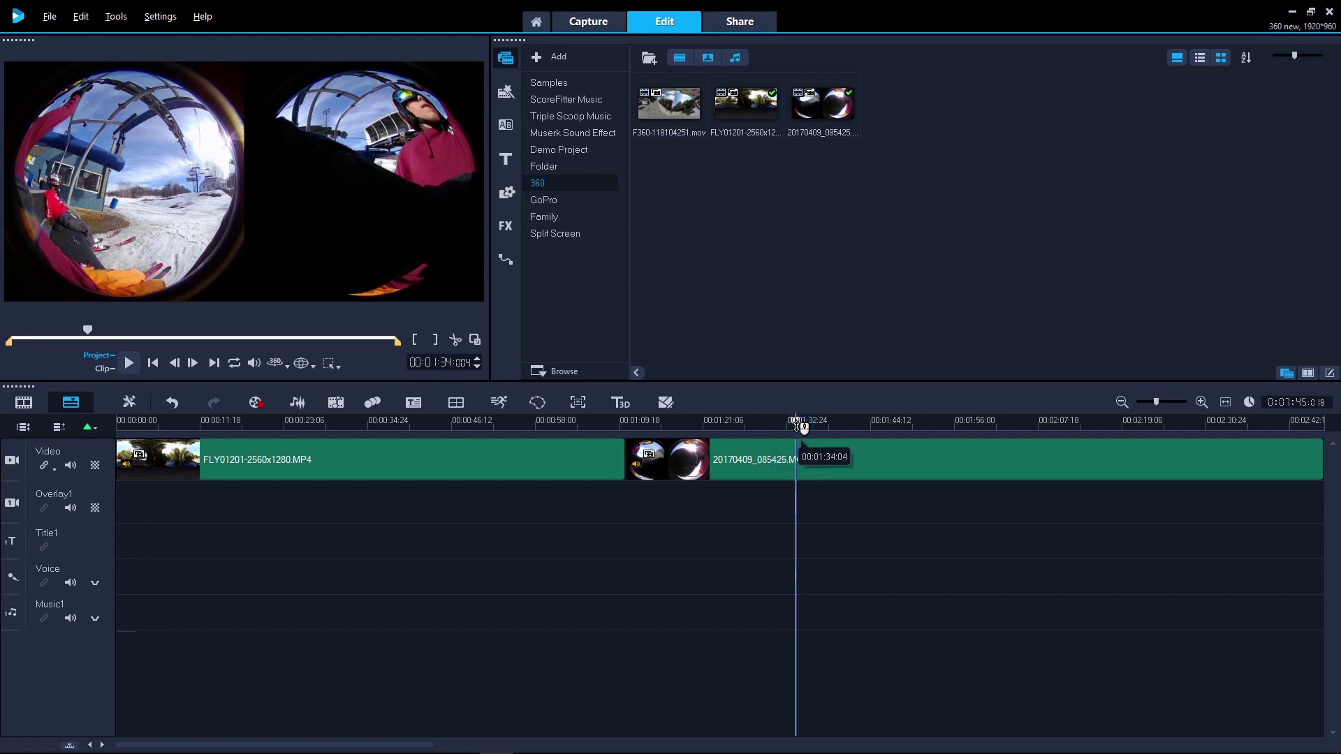
# Step: Convert the 20170409_085425.MOV ski-lift clip from Double Fisheye to Equirectangular
pyautogui.rightClick(792, 457)
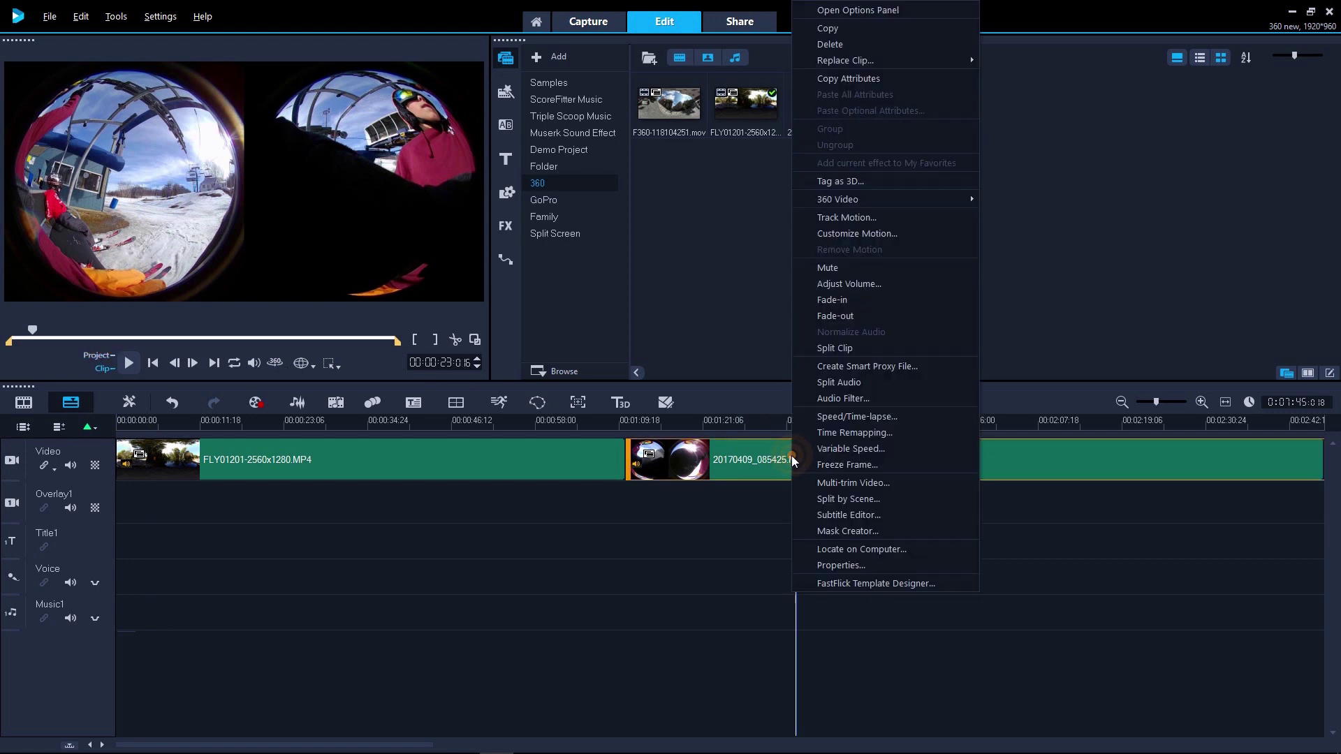
pyautogui.moveTo(870, 198)
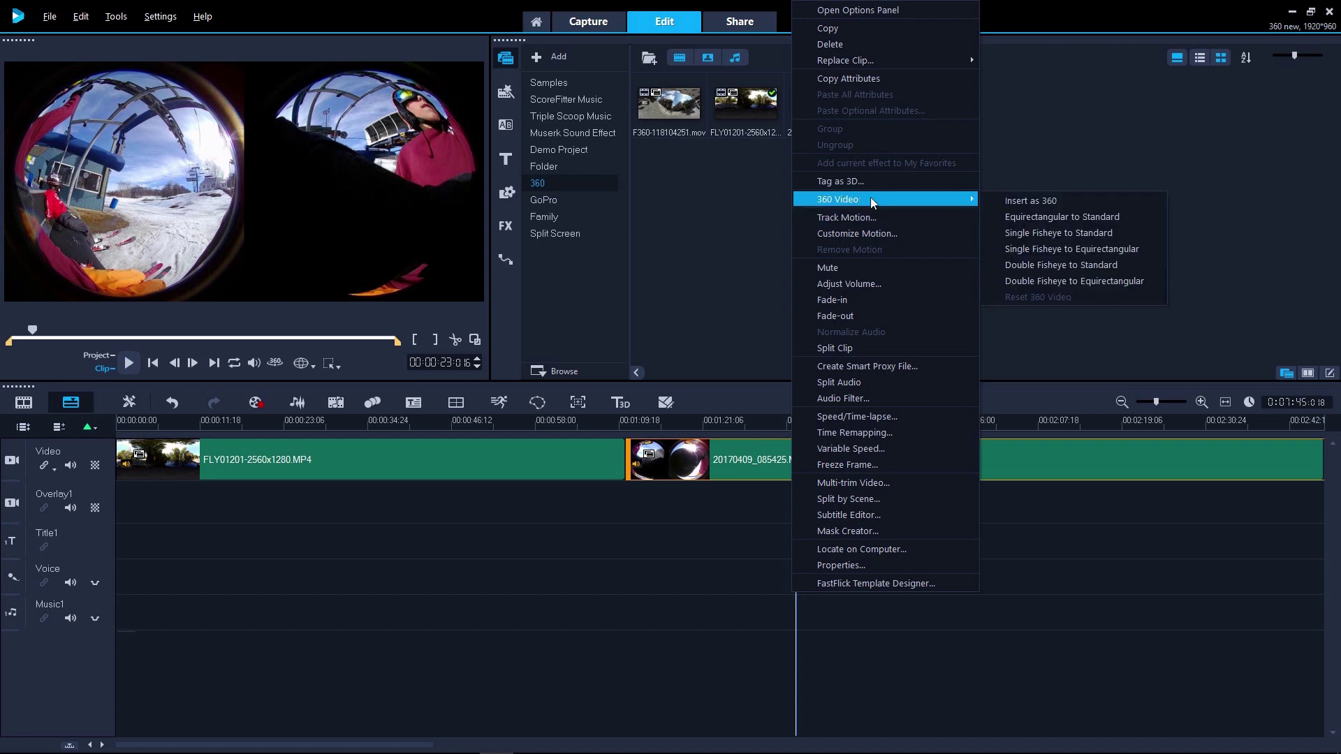
pyautogui.click(1034, 283)
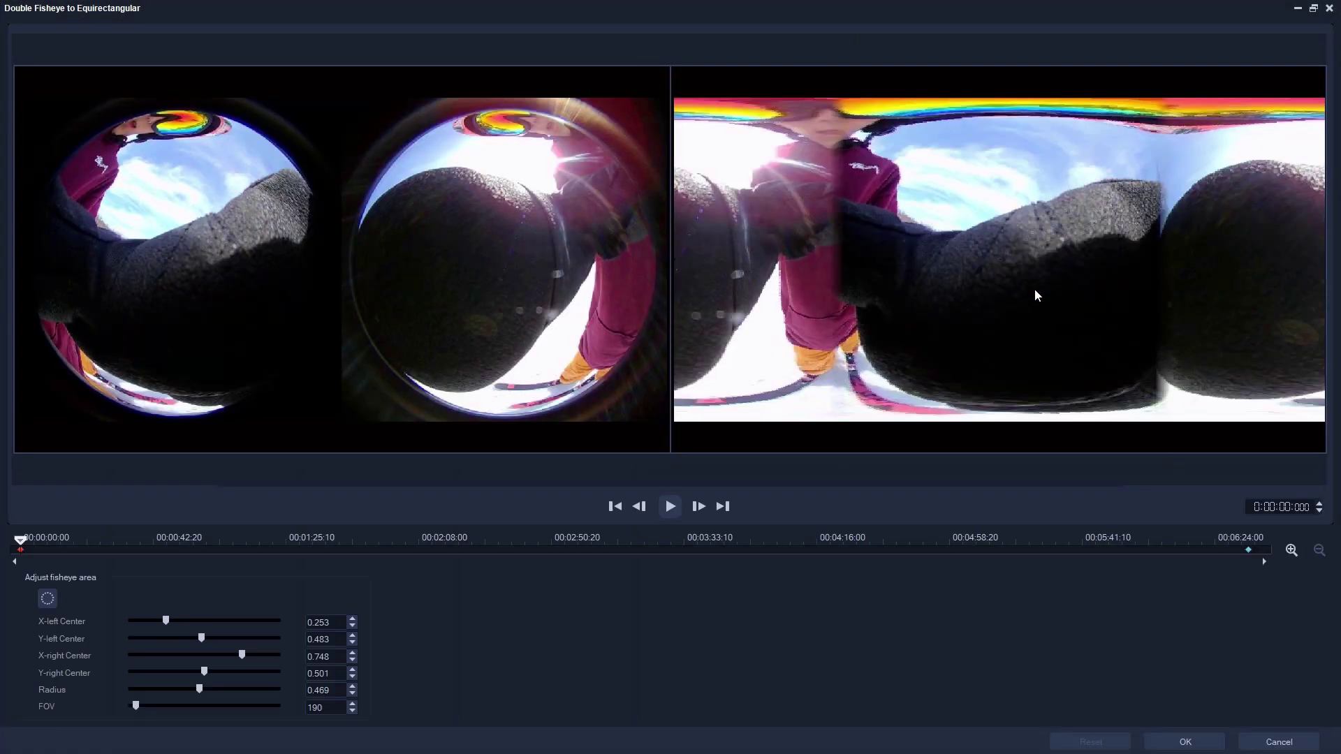
pyautogui.click(1181, 741)
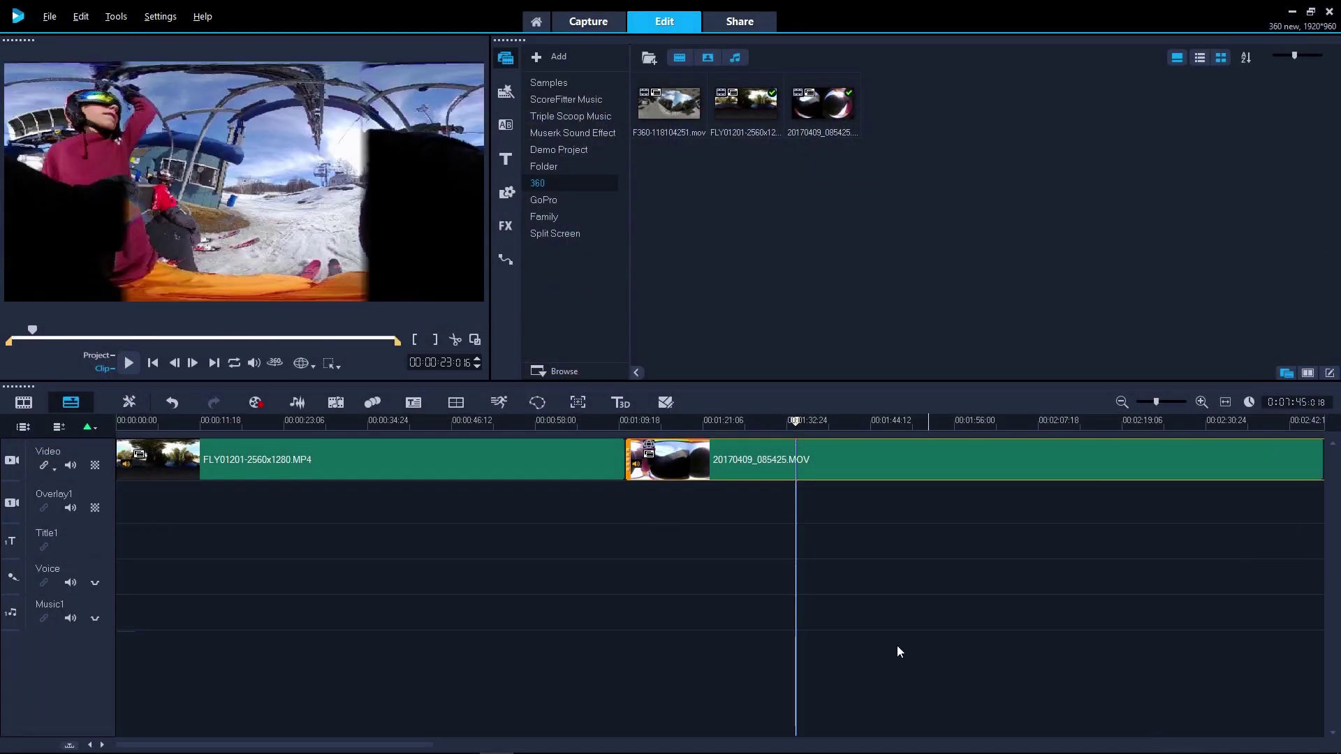
# Step: Look around the converted ski-lift scene in 360, then trim the clip's end shorter
pyautogui.click(276, 366)
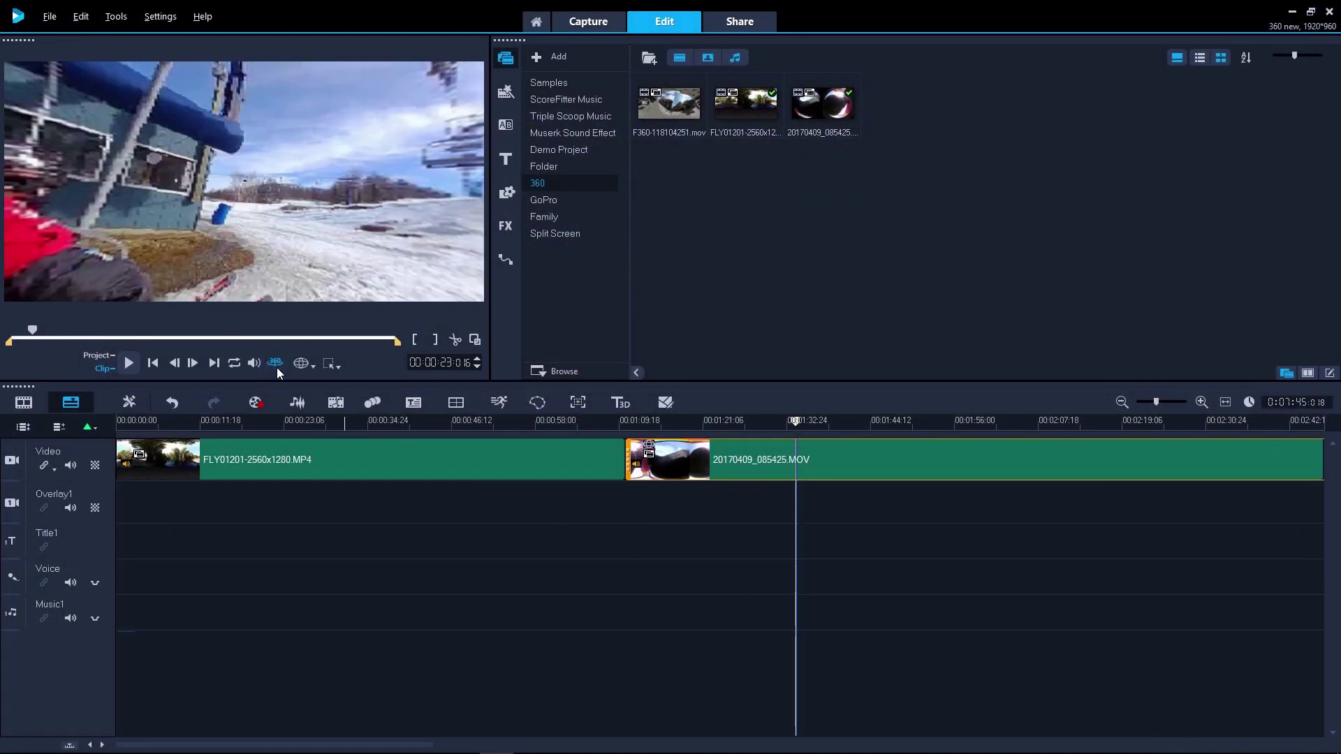
pyautogui.moveTo(295, 183); pyautogui.dragTo(432, 200)
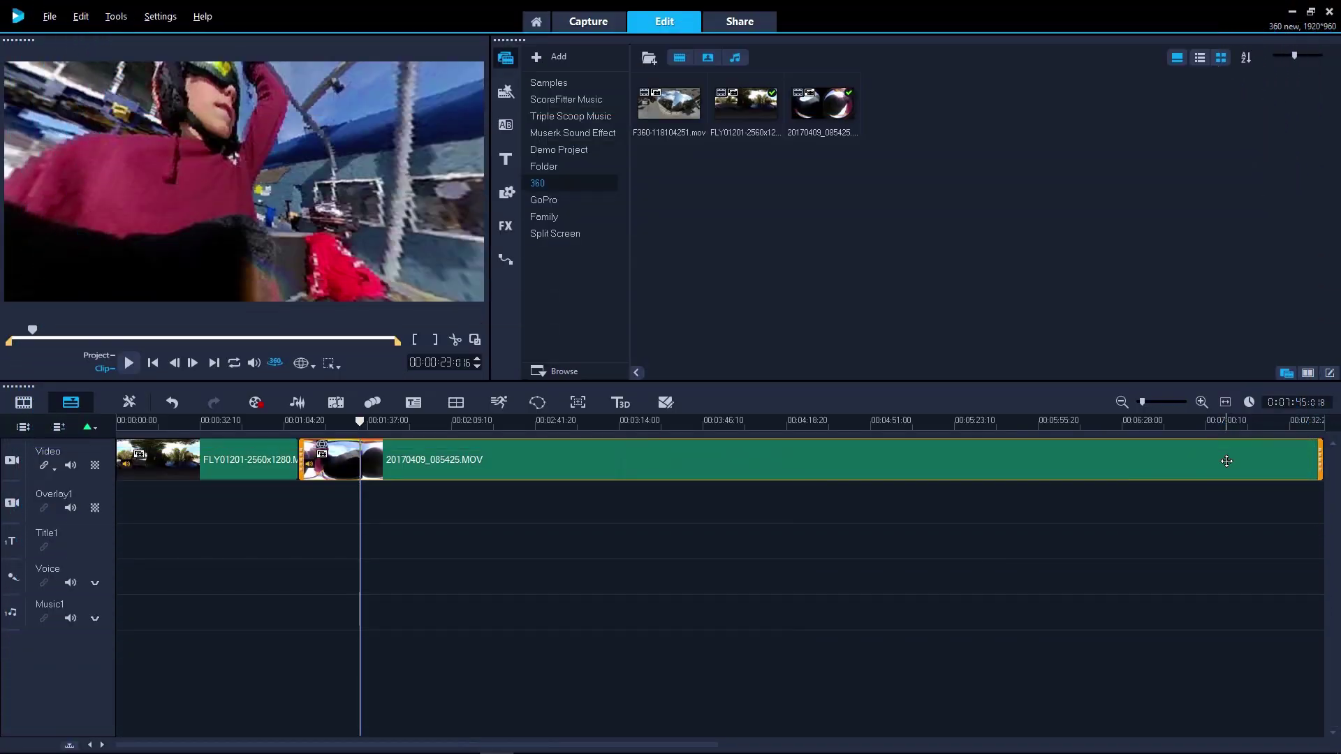
pyautogui.moveTo(1320, 467); pyautogui.dragTo(505, 456)
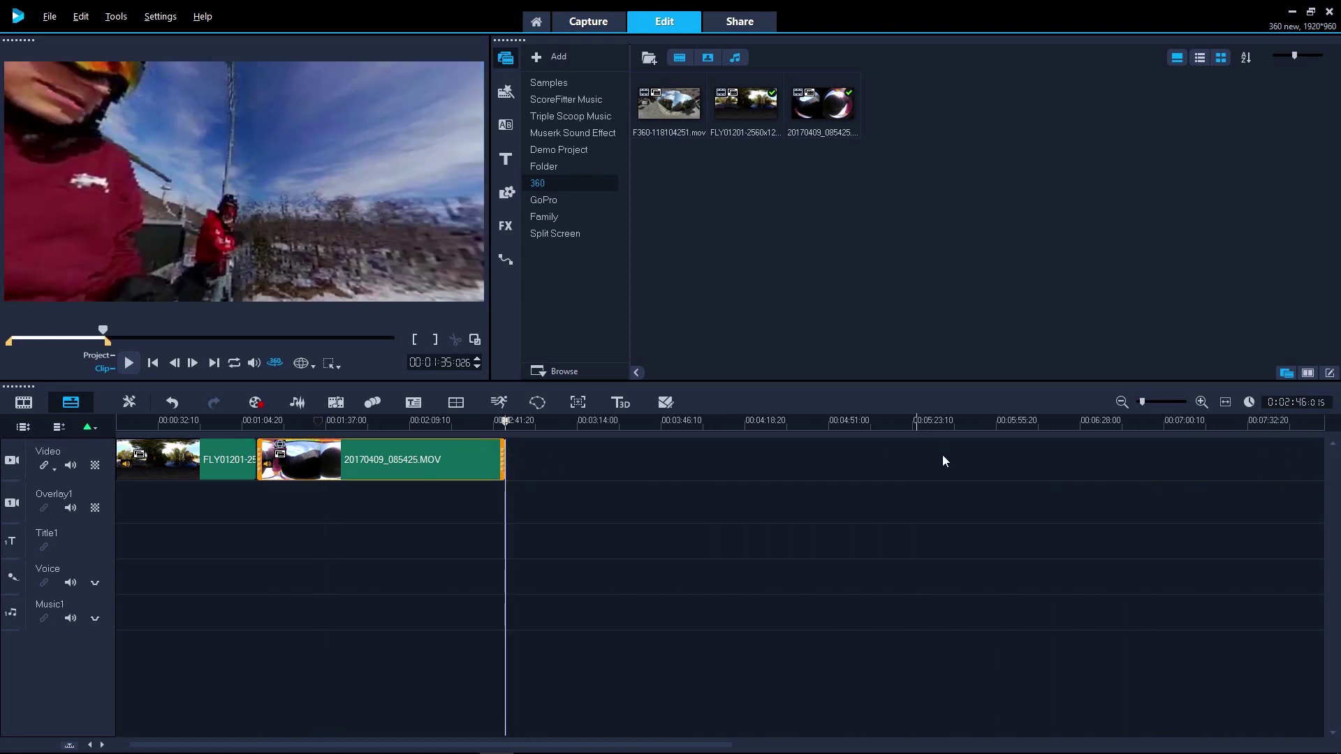
pyautogui.click(1227, 403)
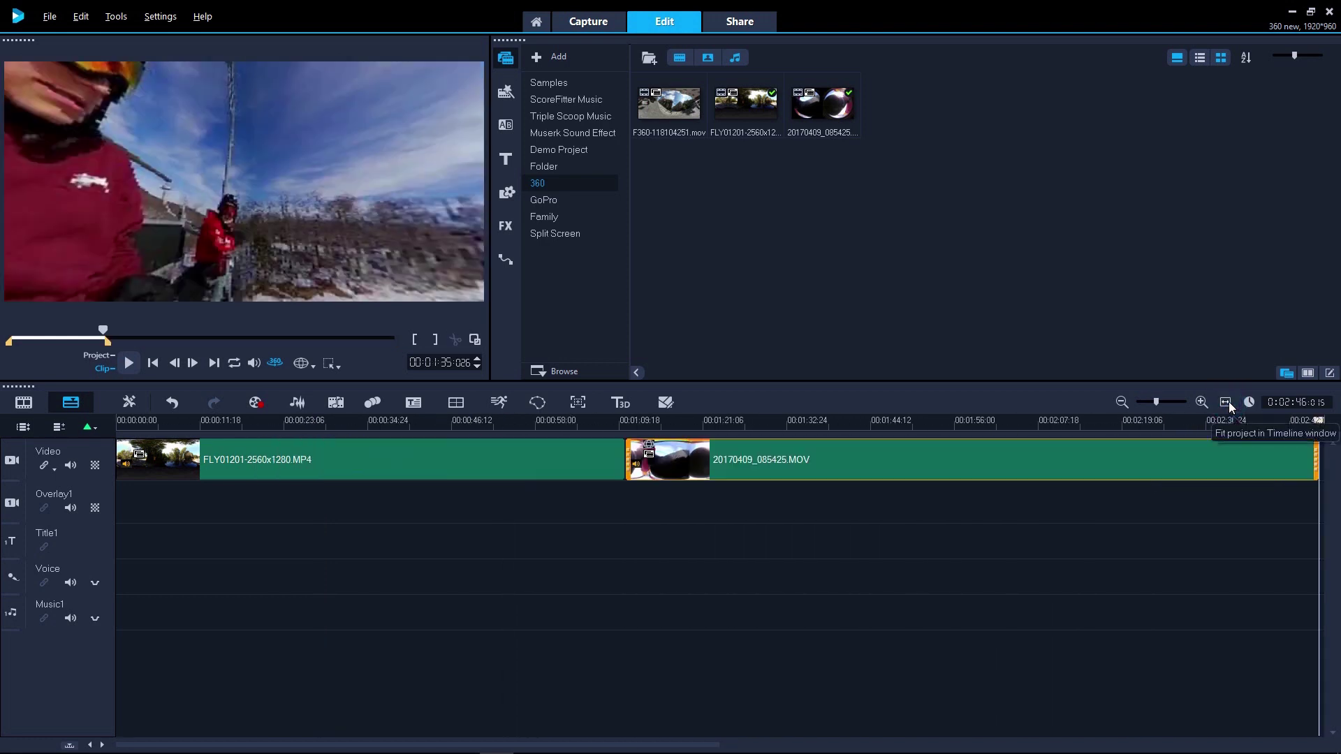
pyautogui.click(539, 474)
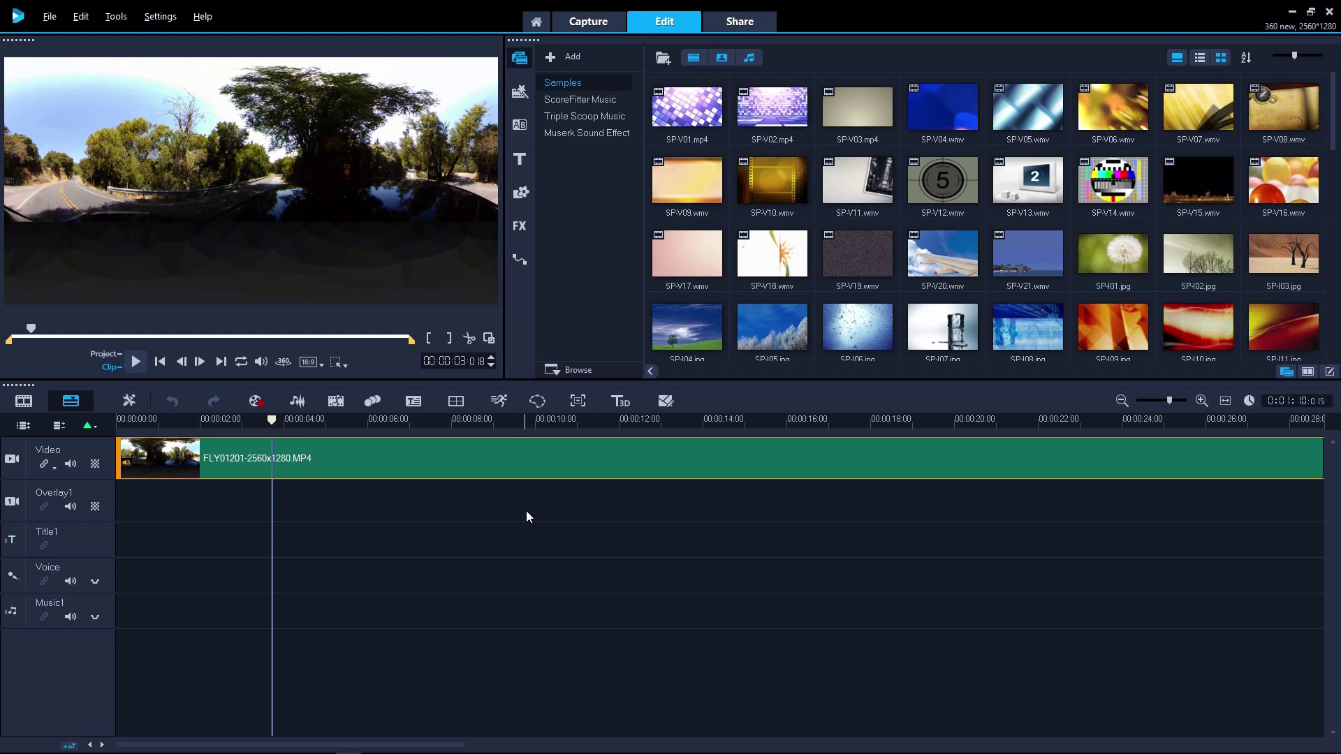
# Step: Bring up the options menu for the FLY01201 road clip
pyautogui.rightClick(454, 463)
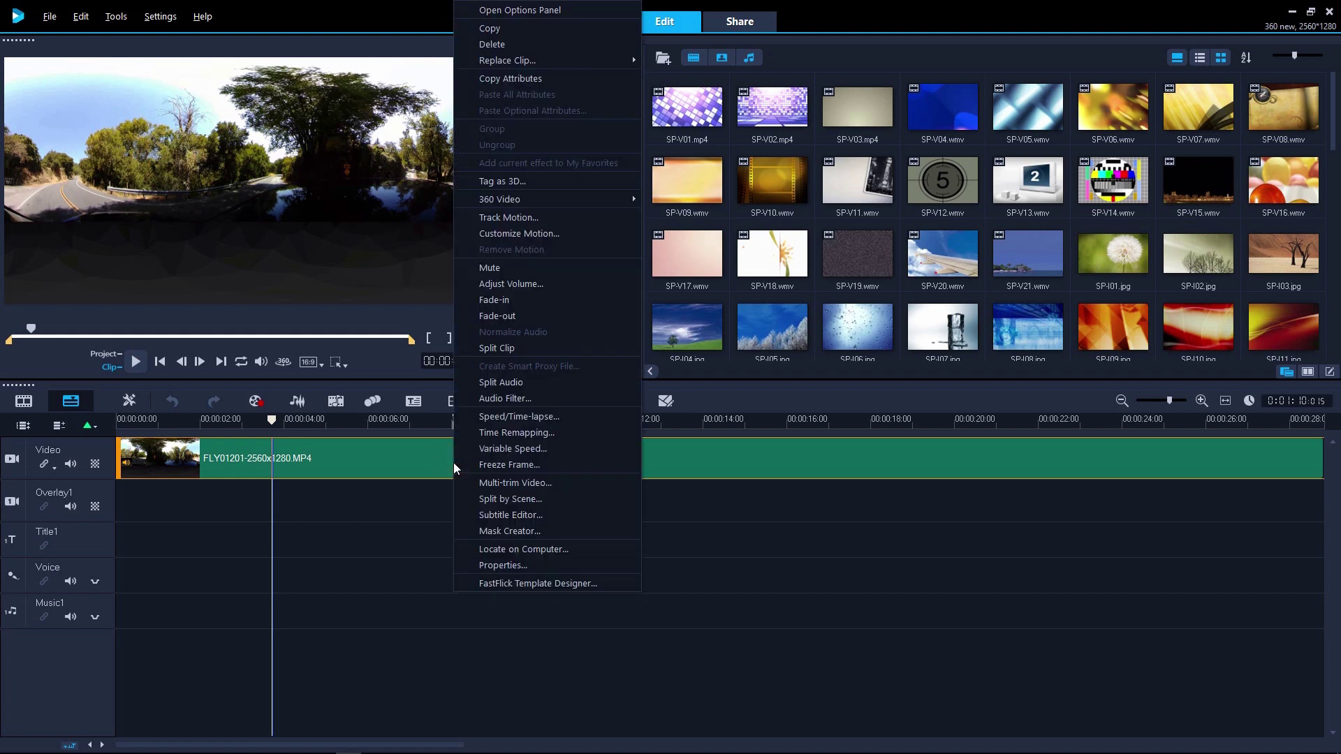
# Step: Convert the road clip Equirectangular to Standard, aiming the starting view left at Pan -20
pyautogui.moveTo(575, 200)
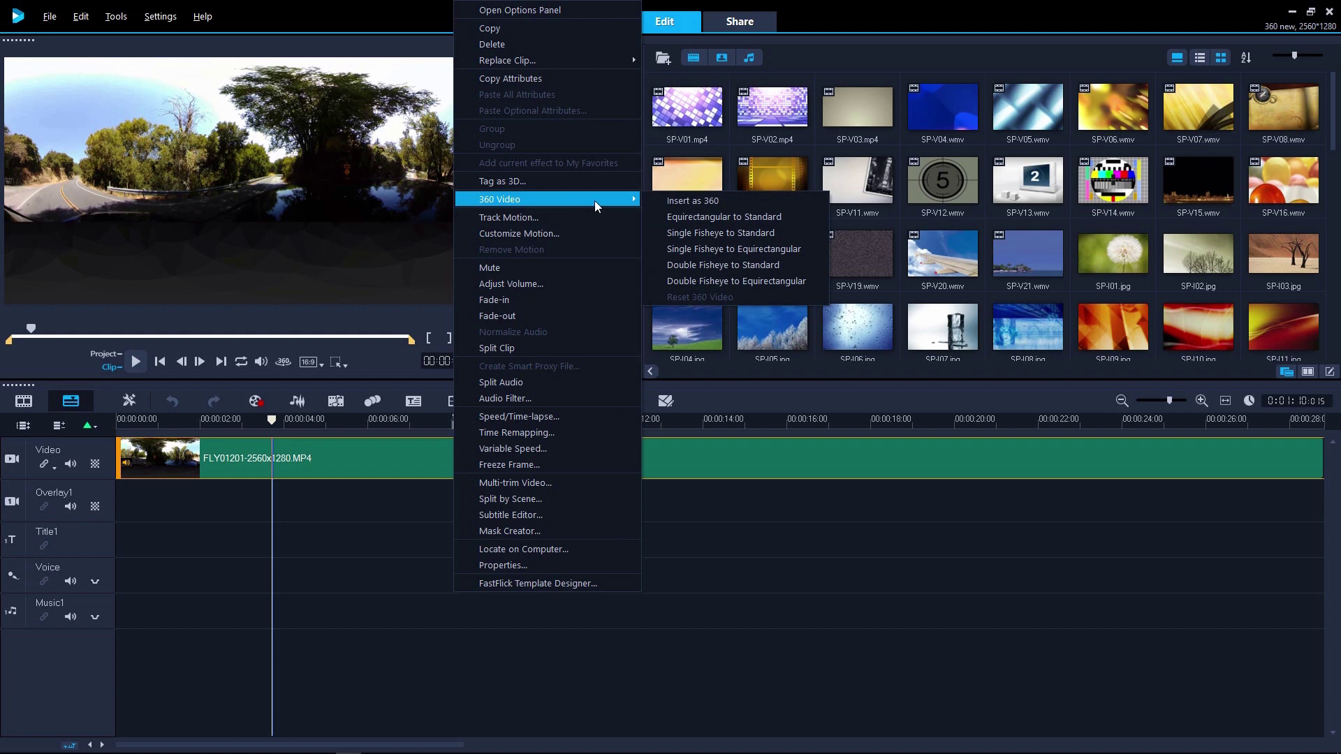
pyautogui.click(805, 216)
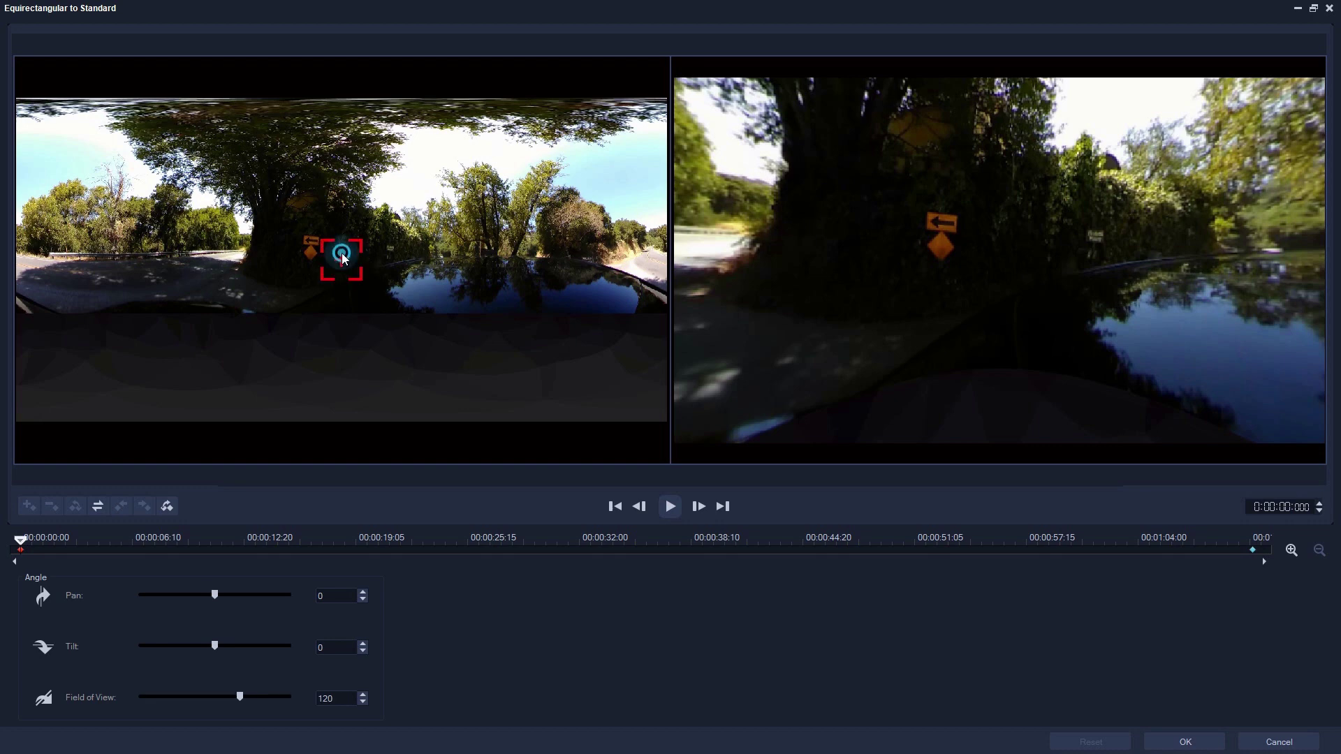
pyautogui.moveTo(343, 258); pyautogui.dragTo(308, 256)
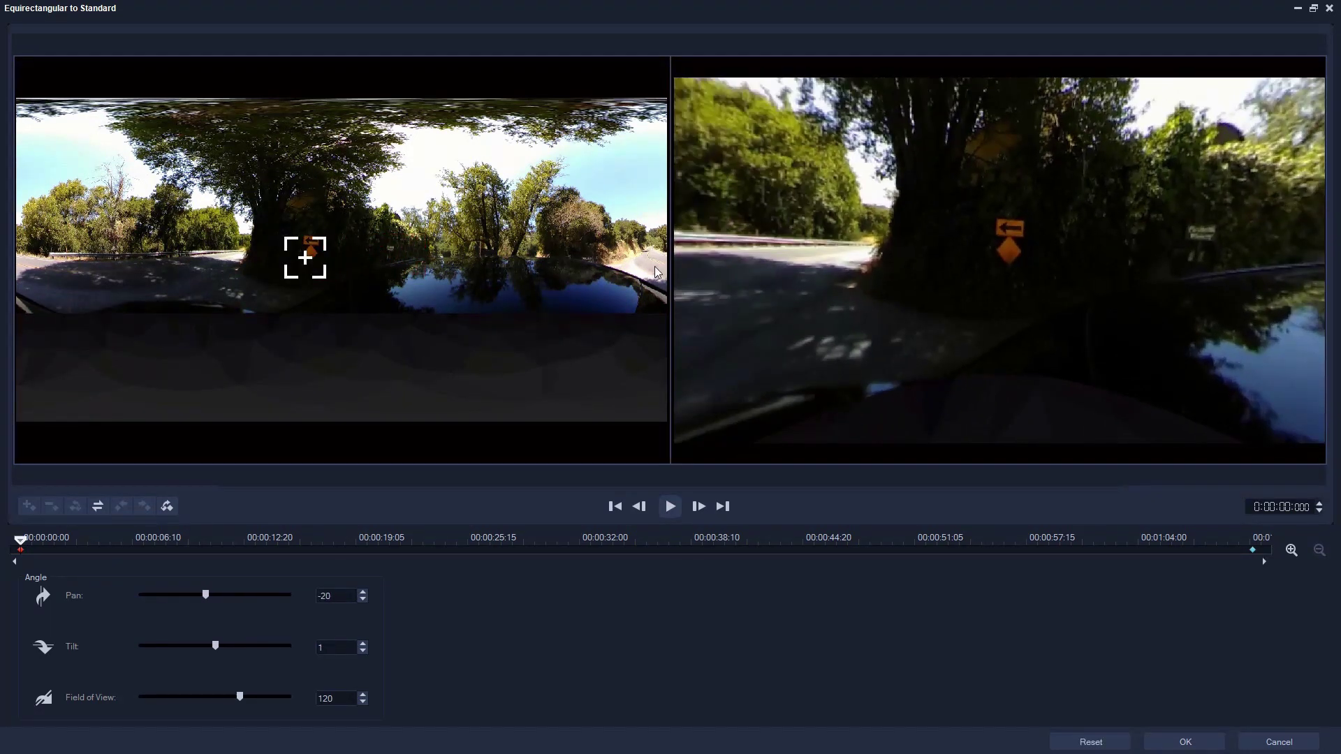
pyautogui.moveTo(901, 262); pyautogui.dragTo(1113, 286)
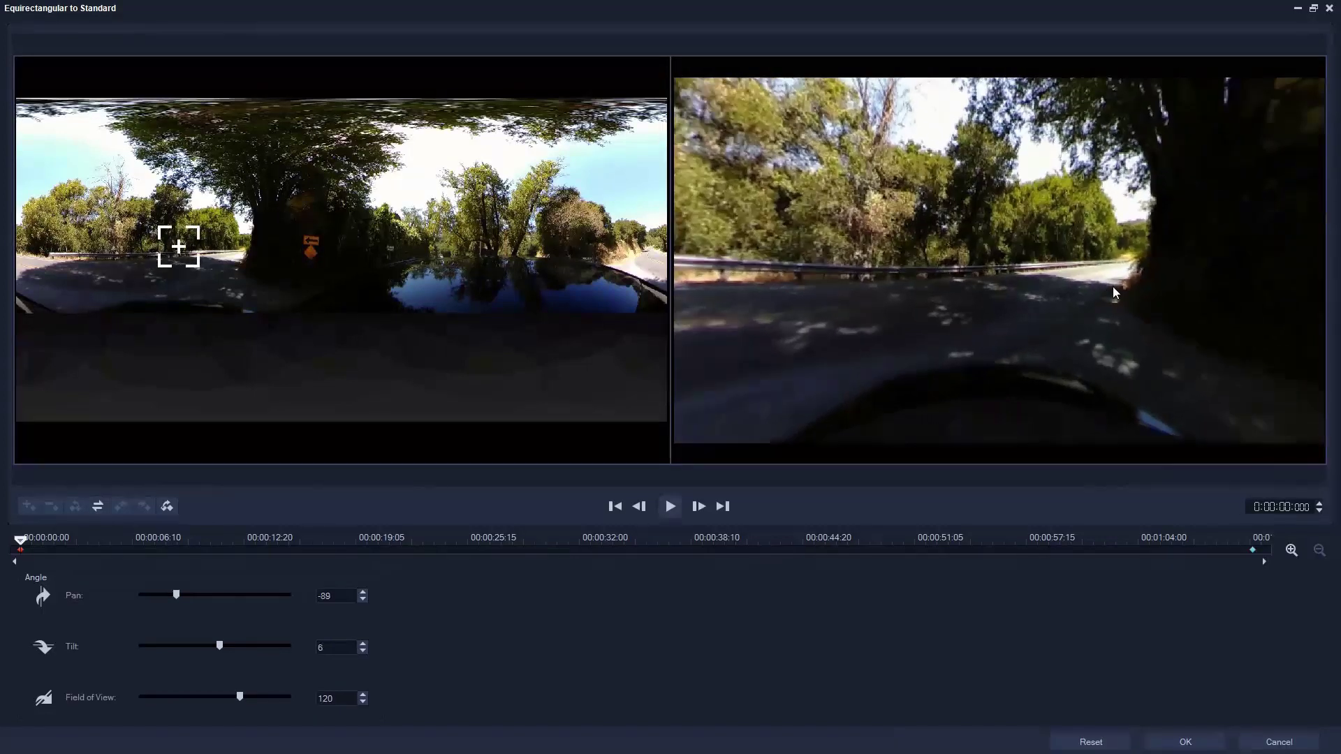
# Step: Steer the view during playback to record pan and tilt keyframes, reaching Pan -99 down the road
pyautogui.click(673, 507)
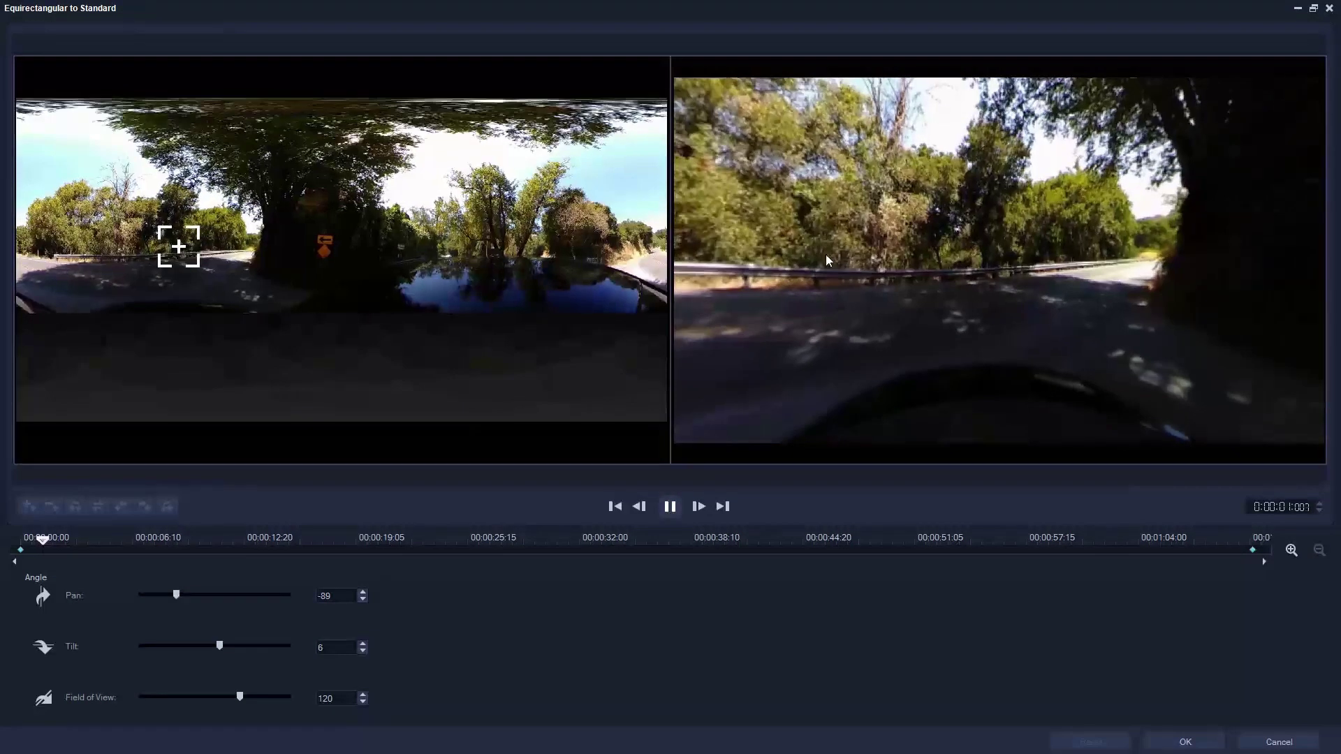
pyautogui.moveTo(825, 254); pyautogui.dragTo(887, 261)
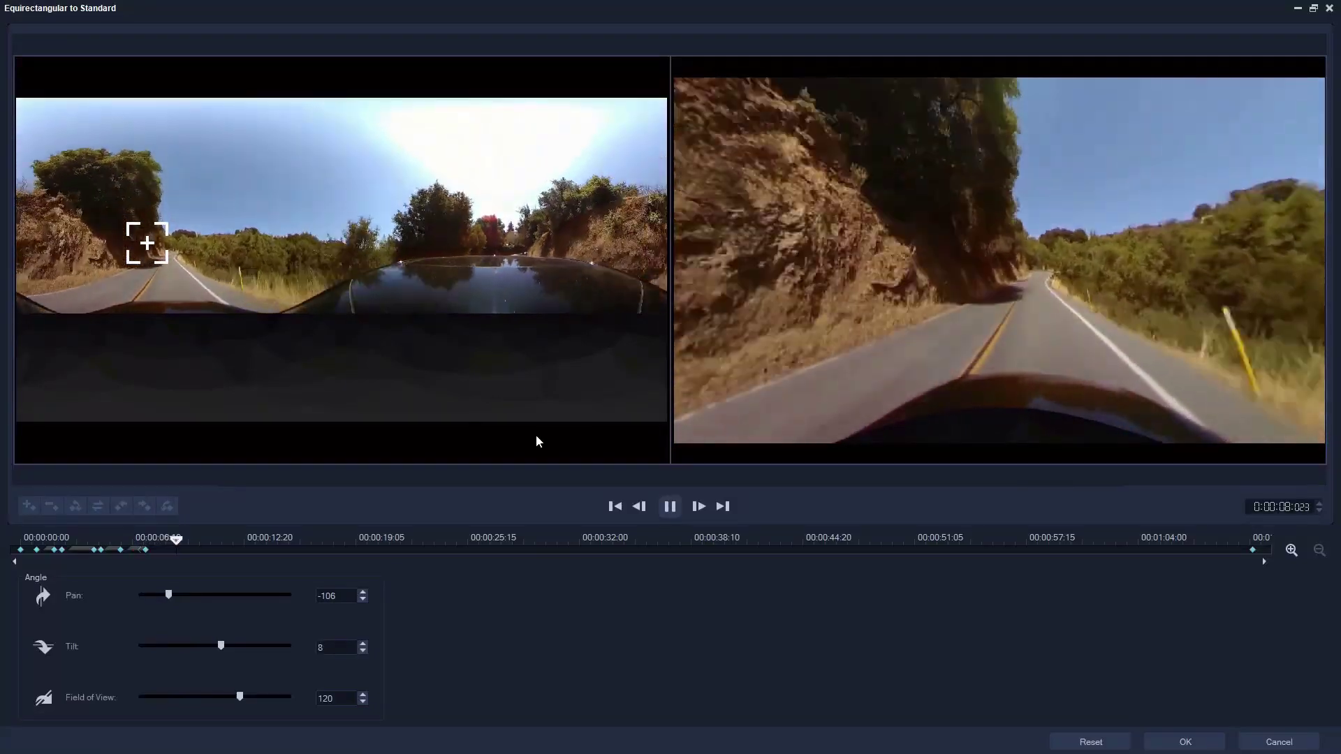
pyautogui.click(670, 507)
pyautogui.moveTo(999, 245); pyautogui.dragTo(845, 264)
pyautogui.moveTo(212, 539); pyautogui.dragTo(273, 538)
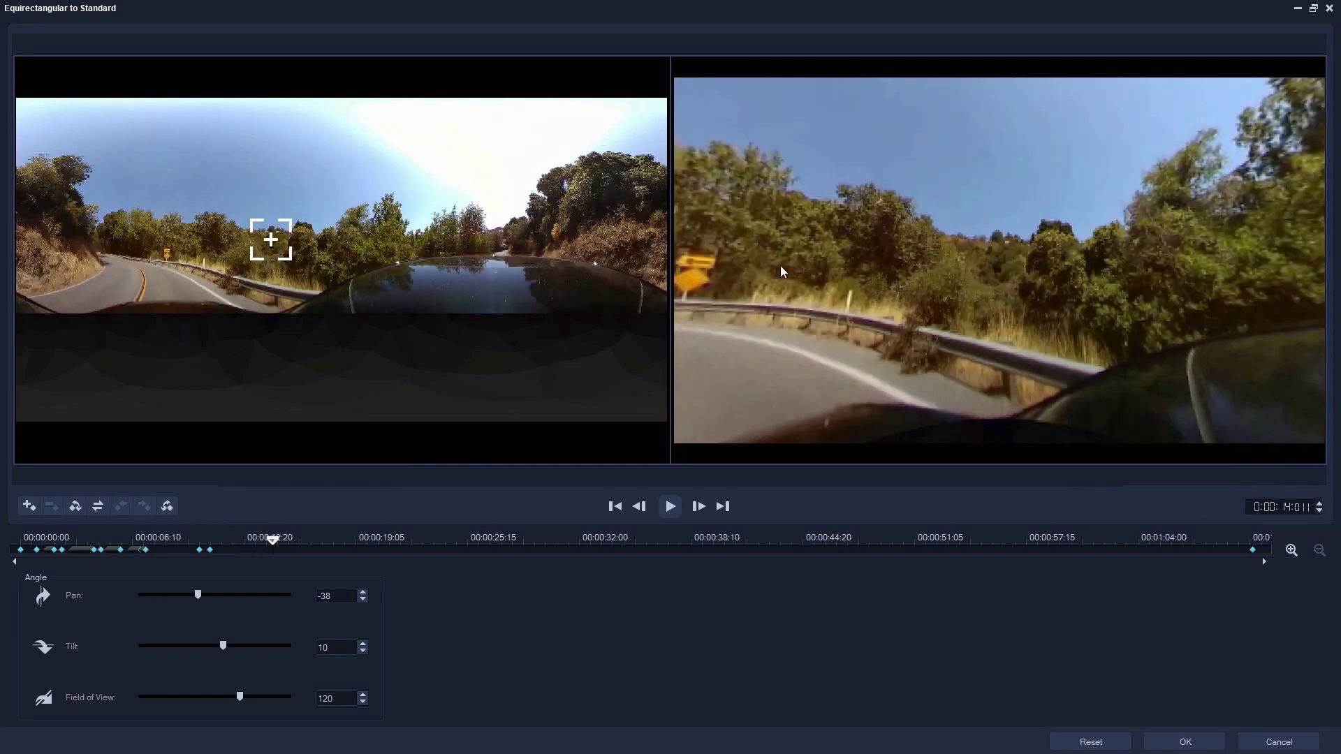
pyautogui.moveTo(908, 244); pyautogui.dragTo(1022, 247)
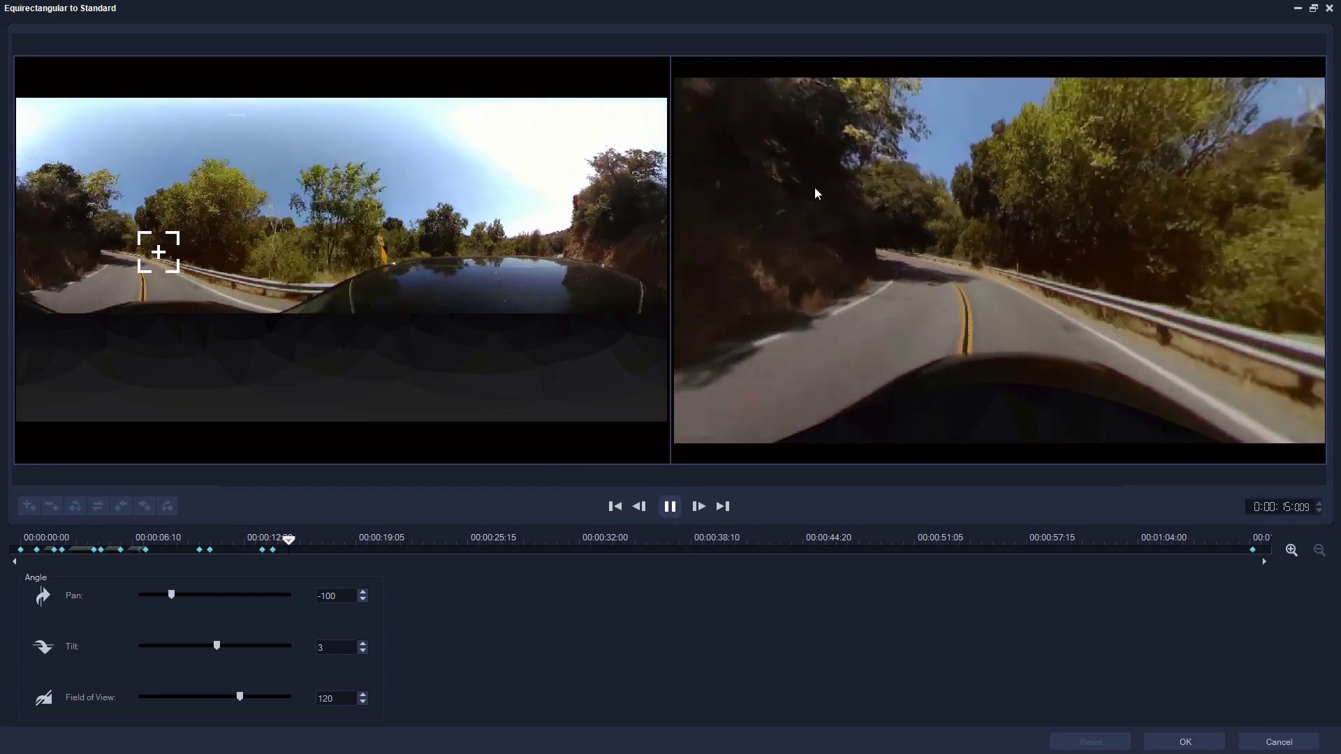
pyautogui.moveTo(815, 186); pyautogui.dragTo(991, 221)
pyautogui.click(670, 506)
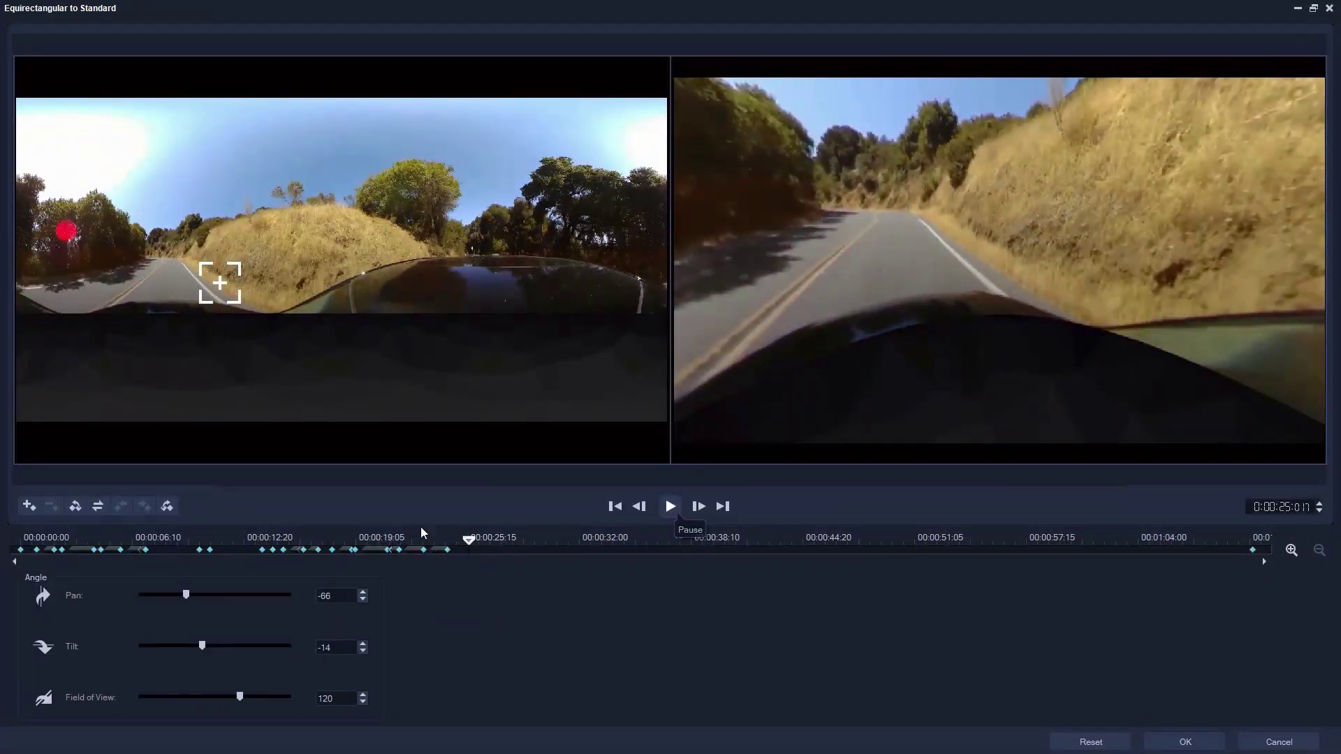
# Step: Set the keyframe at about 24 seconds to Pan -78 and apply the conversion
pyautogui.click(262, 550)
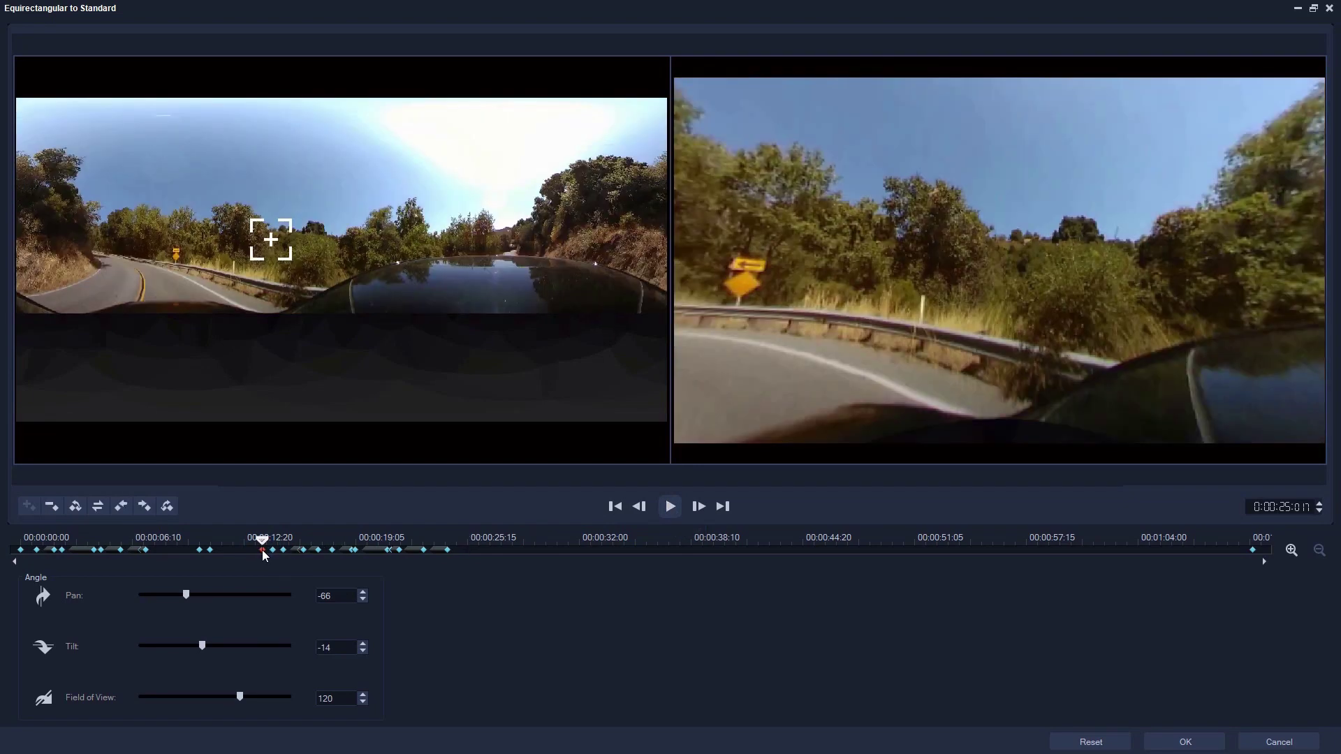
pyautogui.click(246, 550)
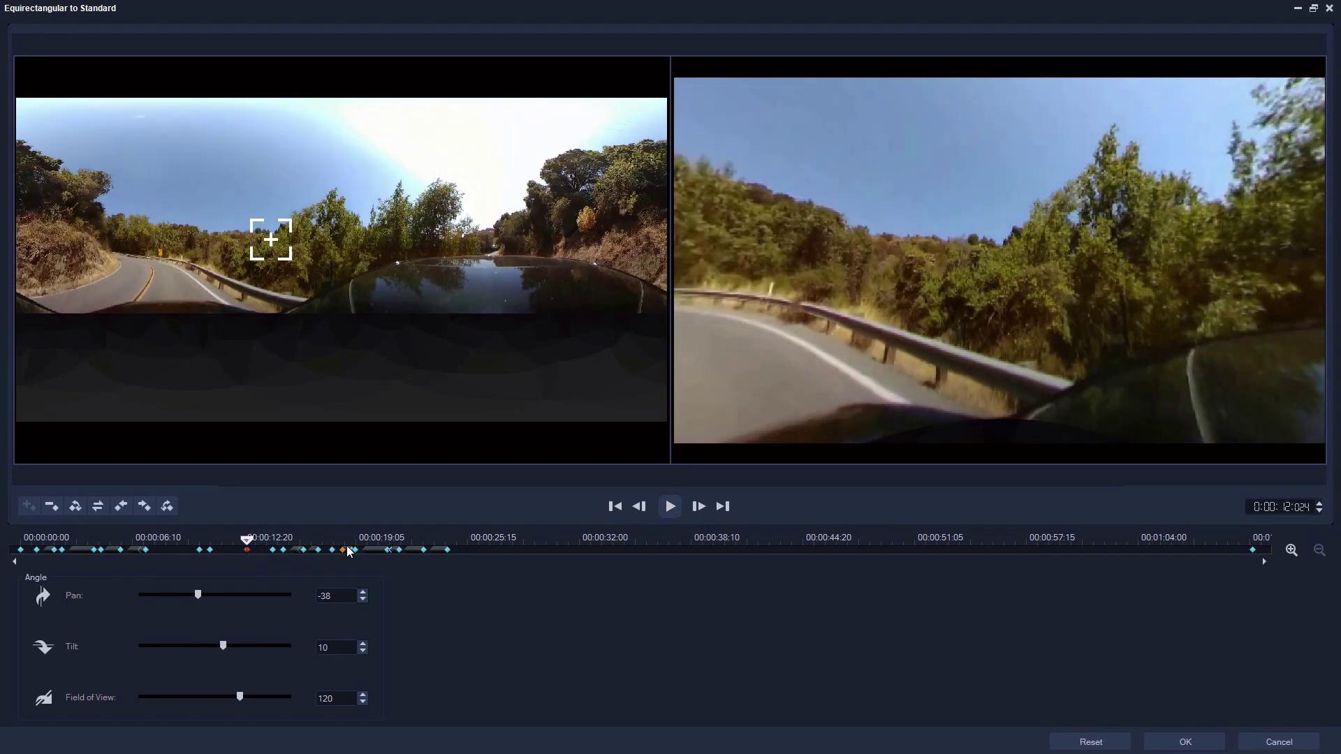
pyautogui.click(421, 552)
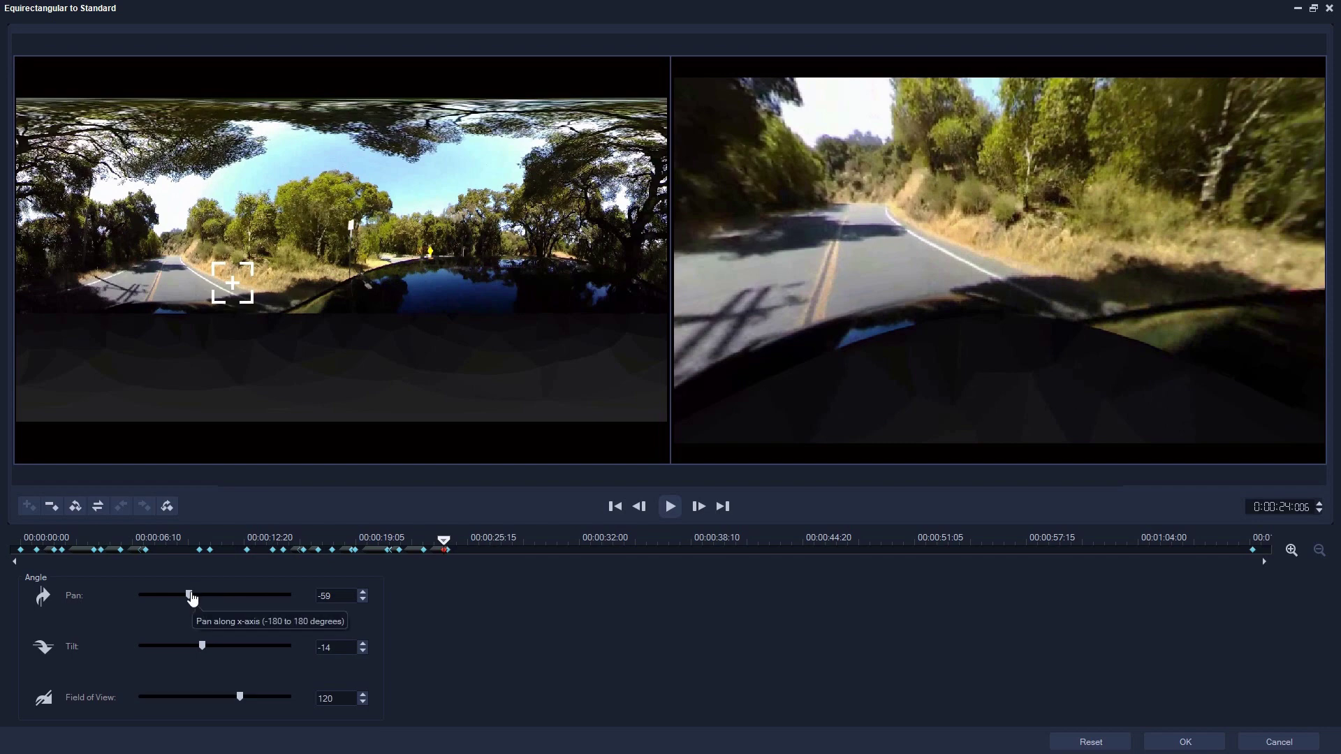
pyautogui.moveTo(190, 594); pyautogui.dragTo(181, 594)
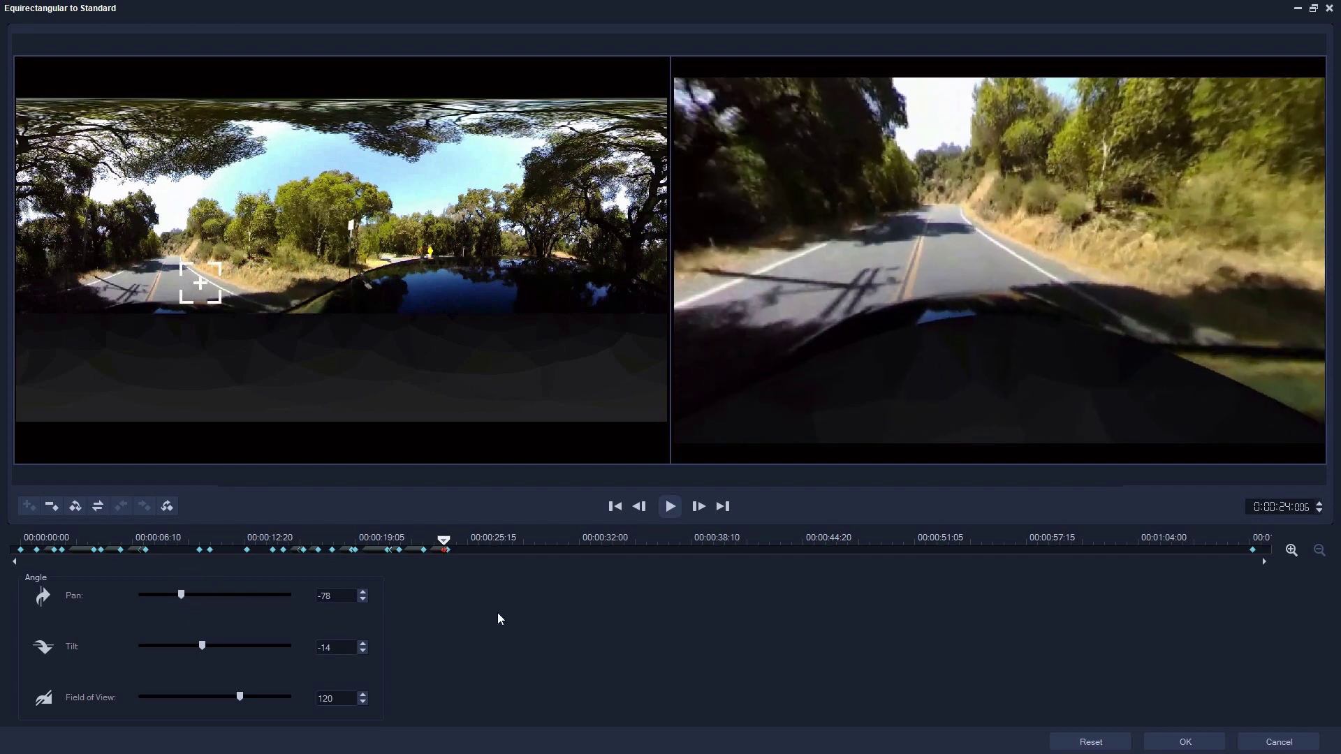
pyautogui.click(1187, 744)
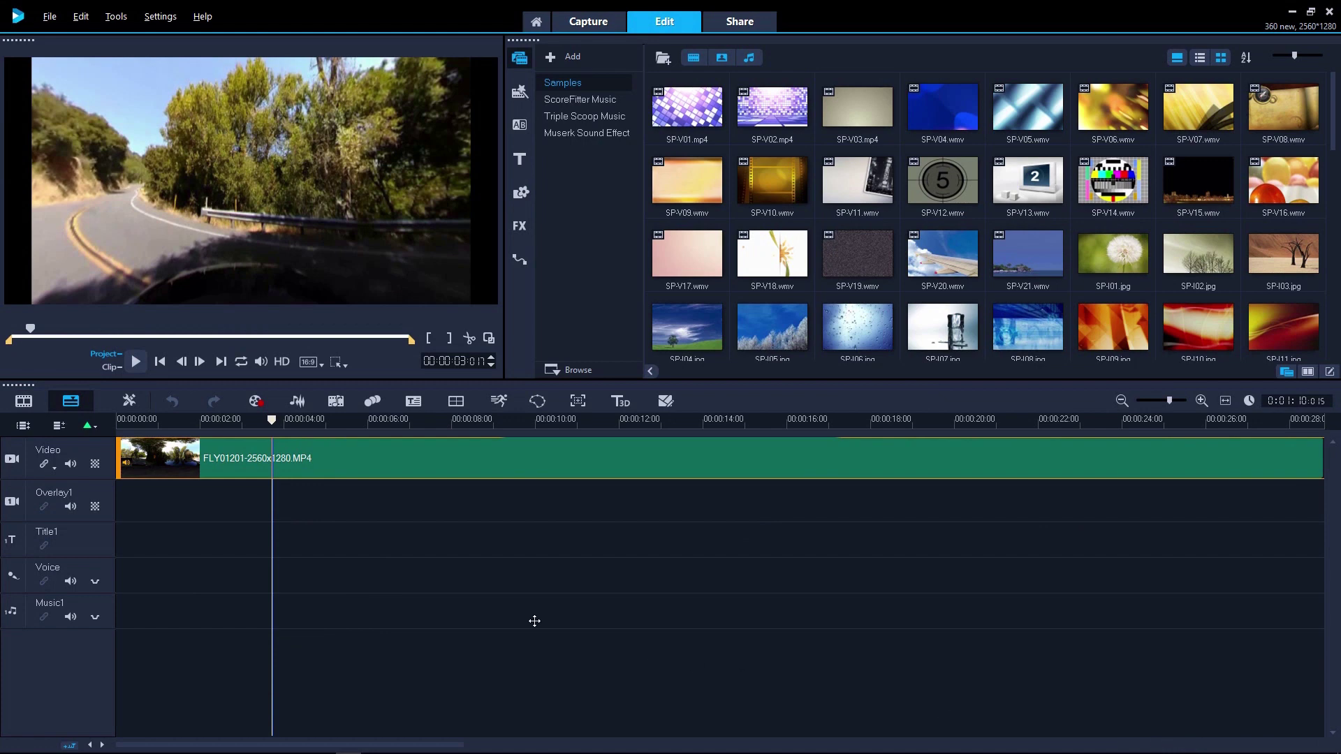
# Step: Rewind and play the converted road clip from the start to review it, then pause
pyautogui.click(158, 363)
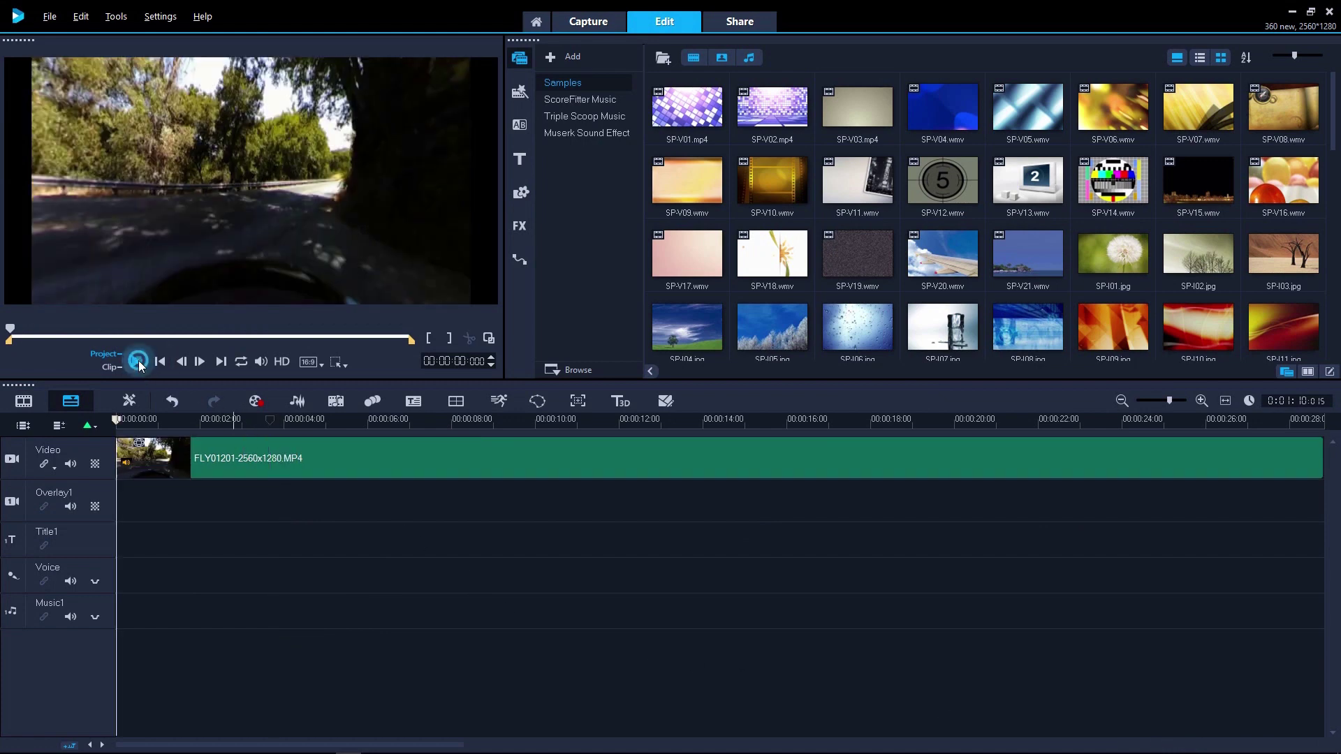
pyautogui.click(138, 363)
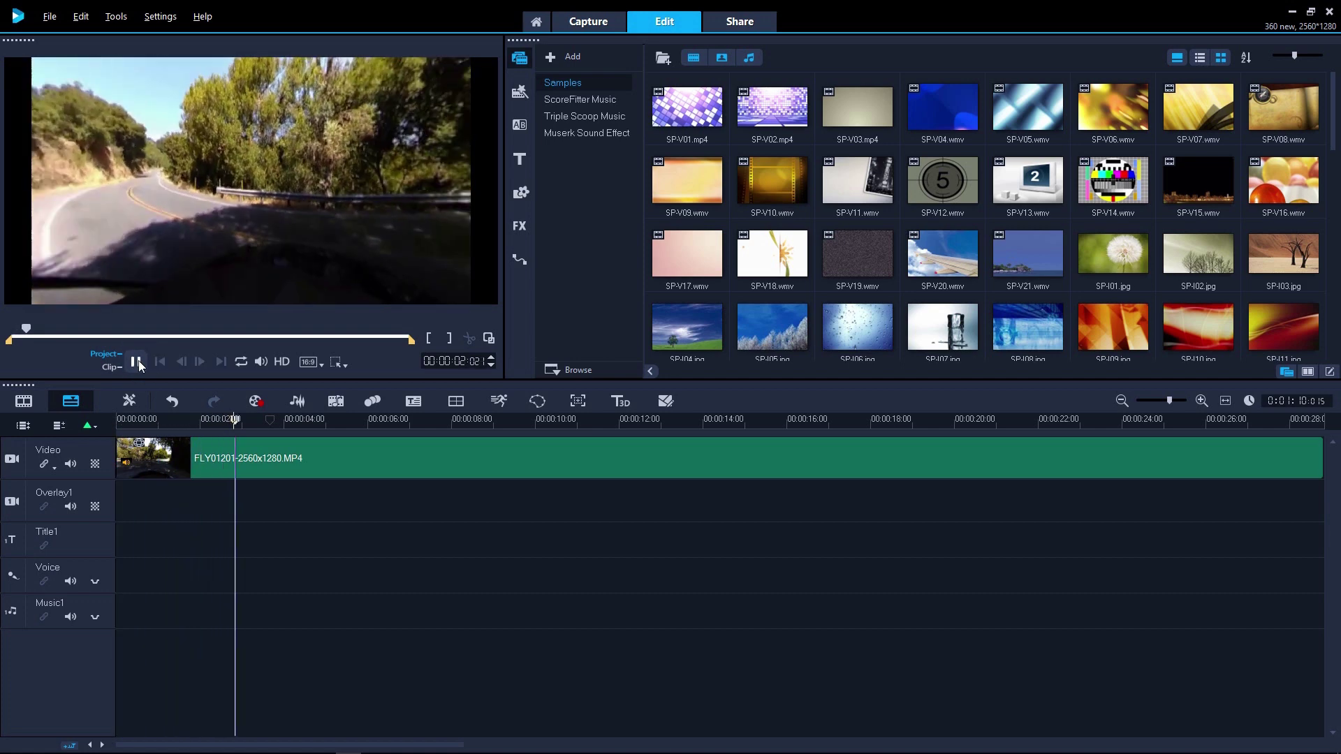
pyautogui.click(137, 362)
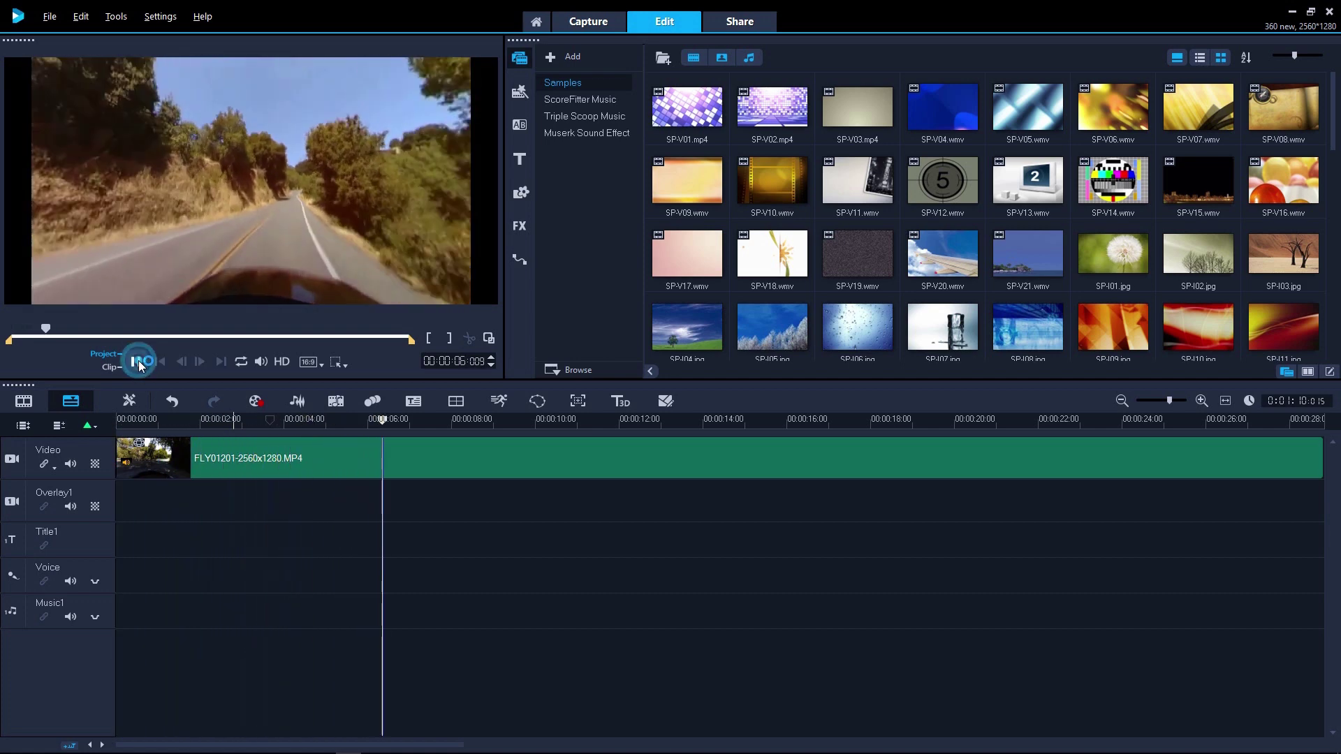
# Step: Reset the road clip's 360 conversion back to its original equirectangular footage
pyautogui.rightClick(428, 448)
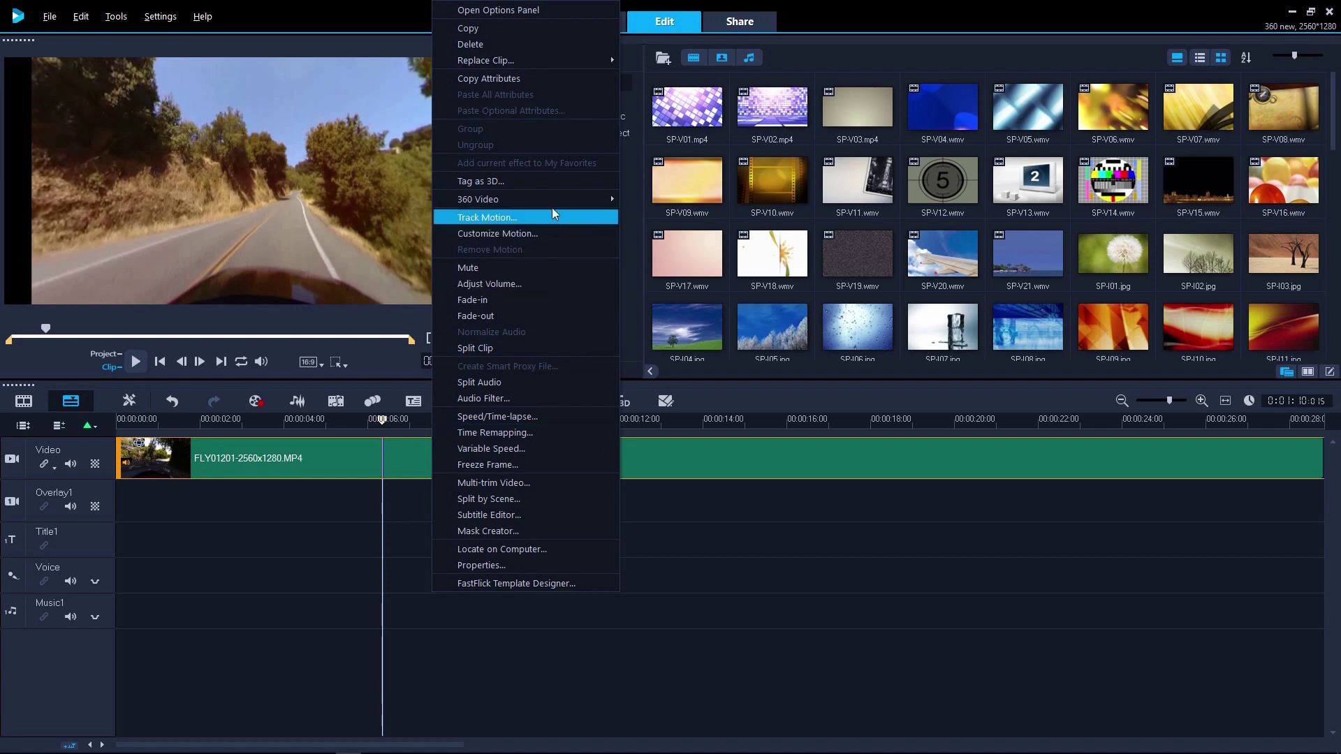
pyautogui.moveTo(552, 203)
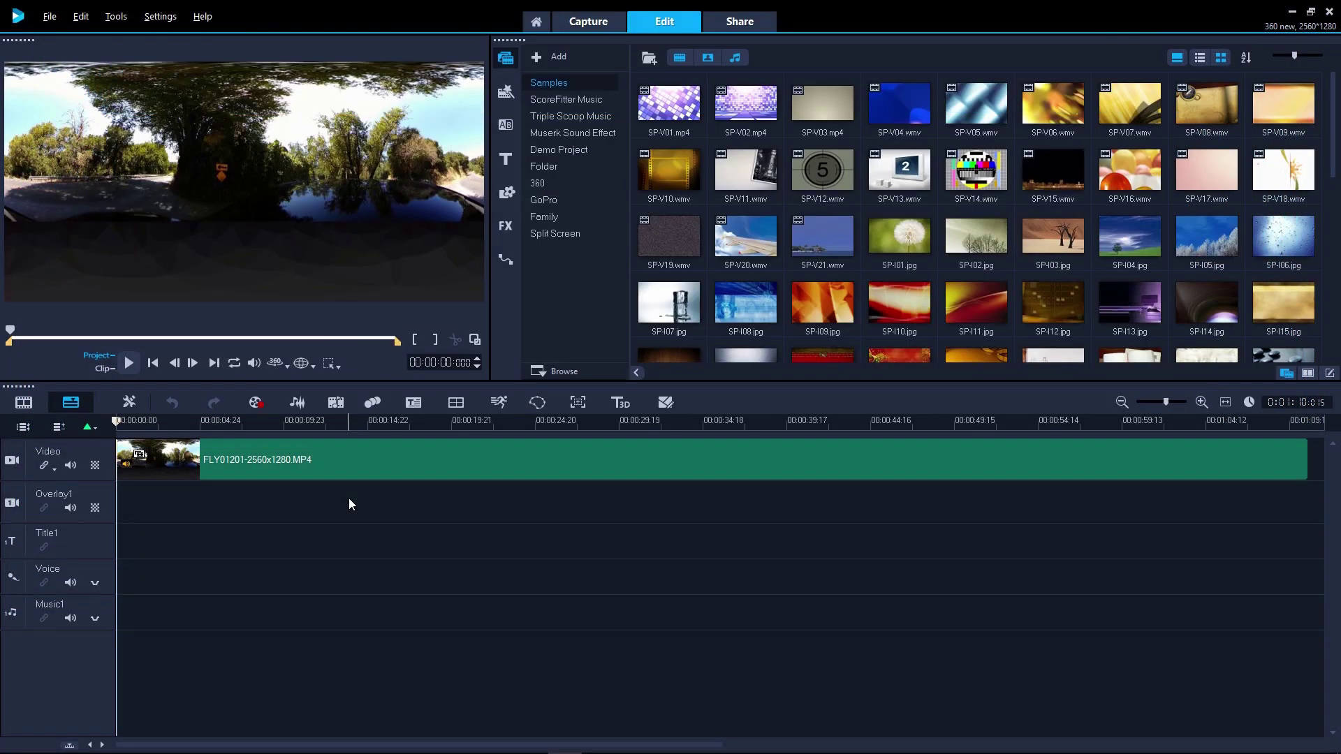
pyautogui.click(510, 165)
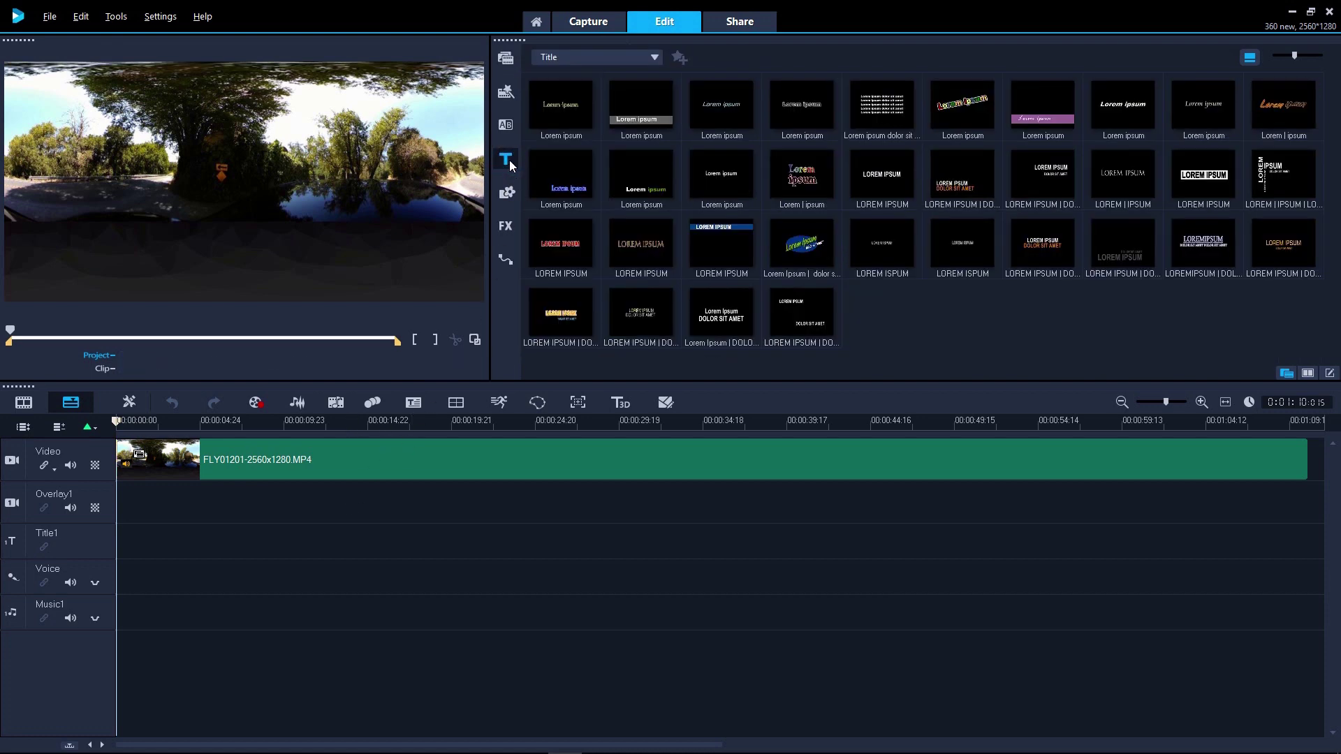
# Step: Place the Lorem ipsum title on Overlay1 at 0:00 and stretch it to about nine seconds
pyautogui.click(650, 180)
pyautogui.moveTo(650, 179); pyautogui.dragTo(116, 501)
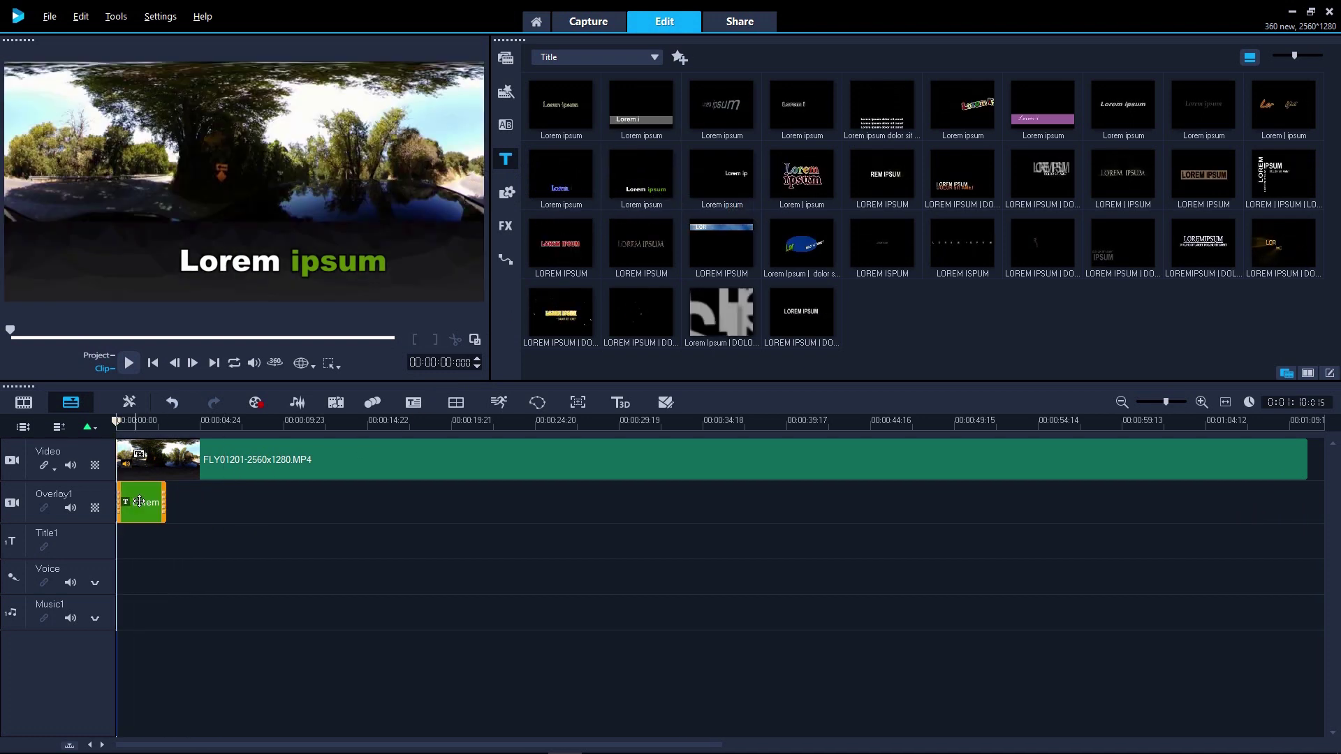
pyautogui.moveTo(165, 501); pyautogui.dragTo(281, 489)
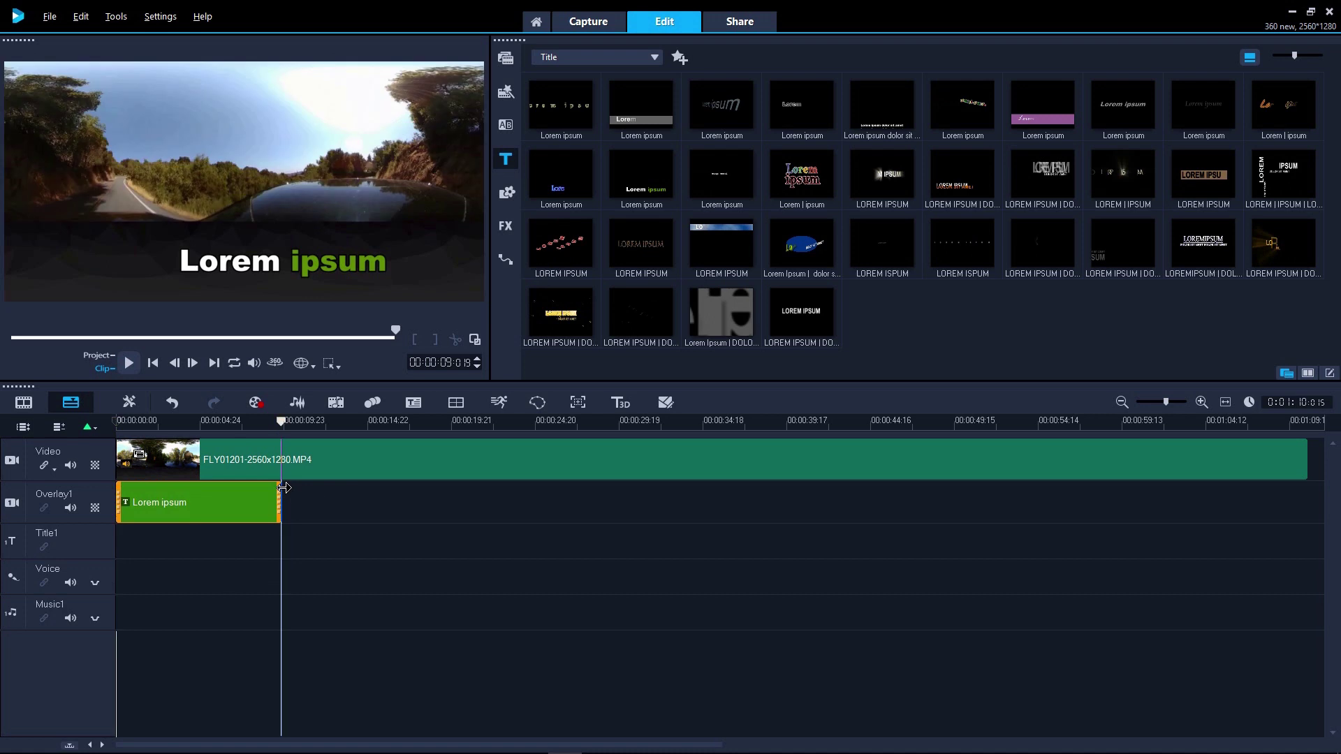
# Step: Retype the overlay title's words 'Lorem ipsum' as 'HIGH SPEED' in the preview
pyautogui.click(234, 263)
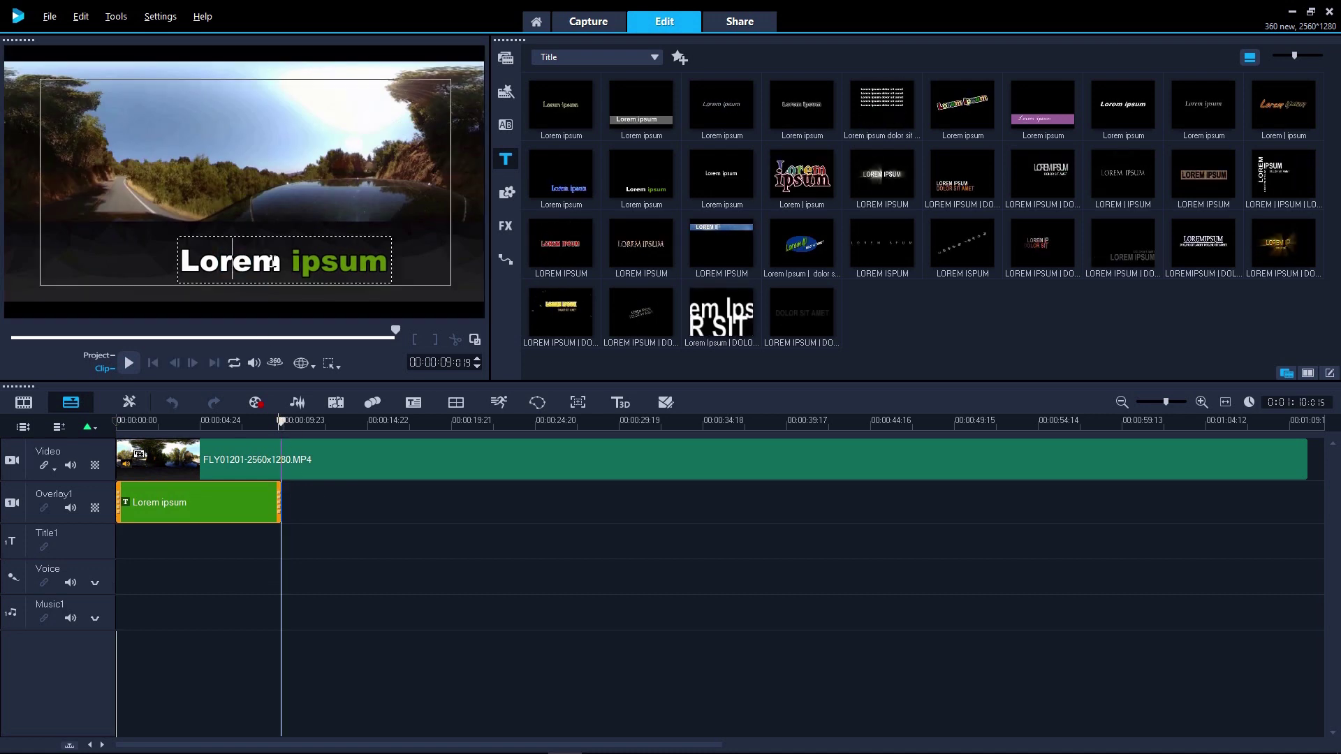
pyautogui.moveTo(281, 263); pyautogui.dragTo(180, 264)
pyautogui.write('HIGH')
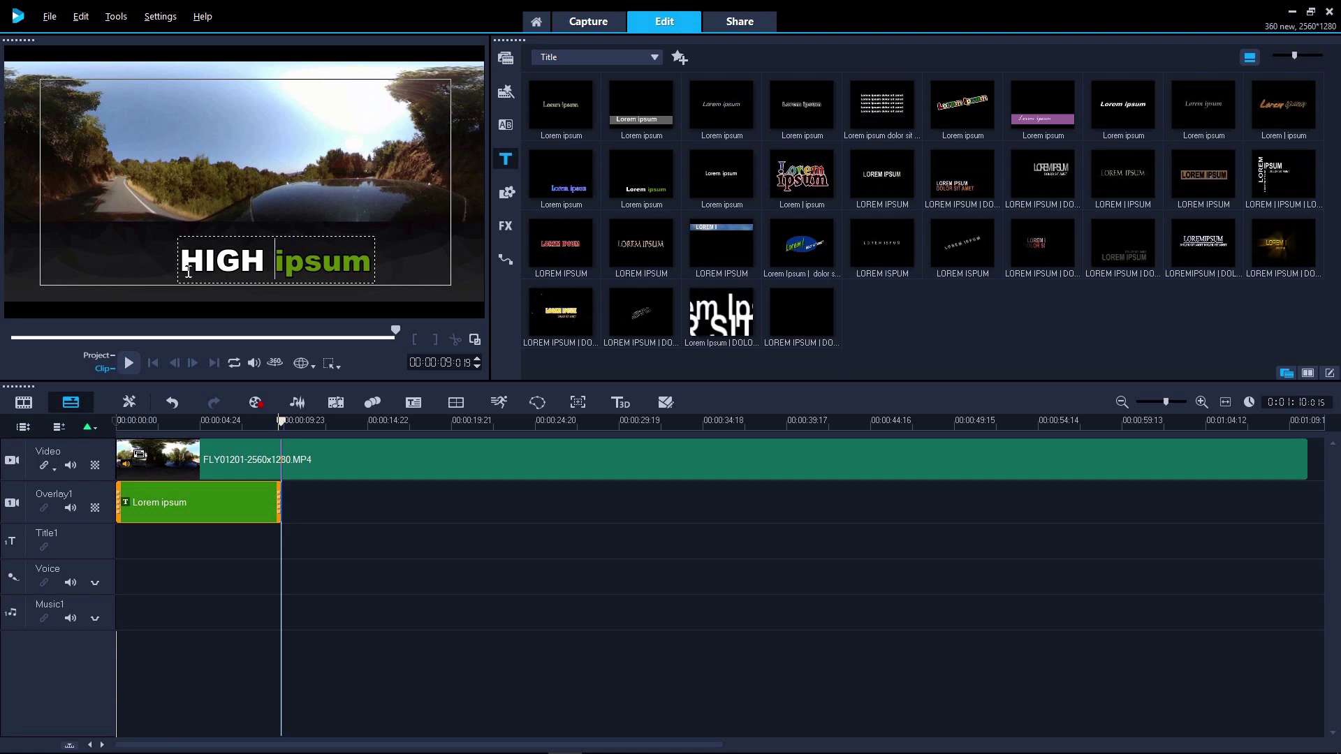
pyautogui.press('Right')
pyautogui.hotkey('shift', 'Right')
pyautogui.hotkey('shift', 'Right')
pyautogui.hotkey('shift', 'Right')
pyautogui.hotkey('shift', 'Right')
pyautogui.hotkey('shift', 'Right')
pyautogui.write('SPEED')
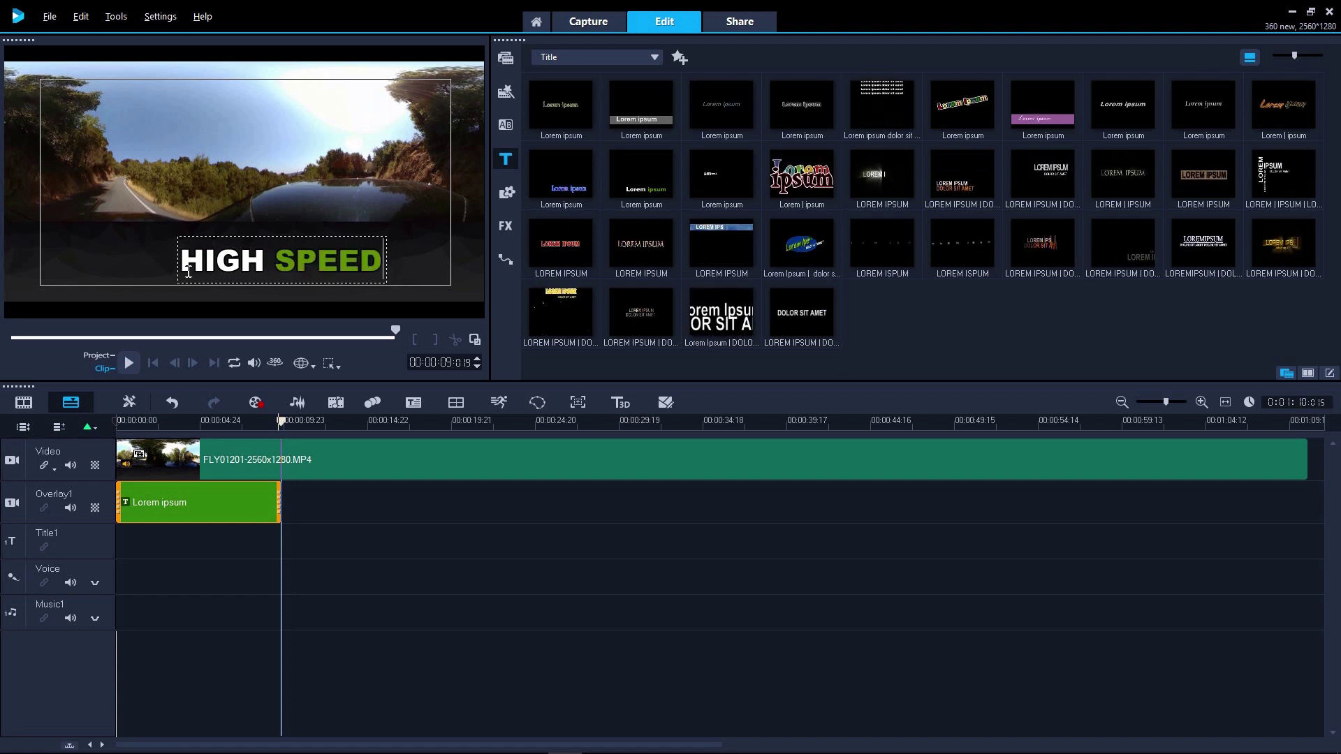
pyautogui.click(276, 261)
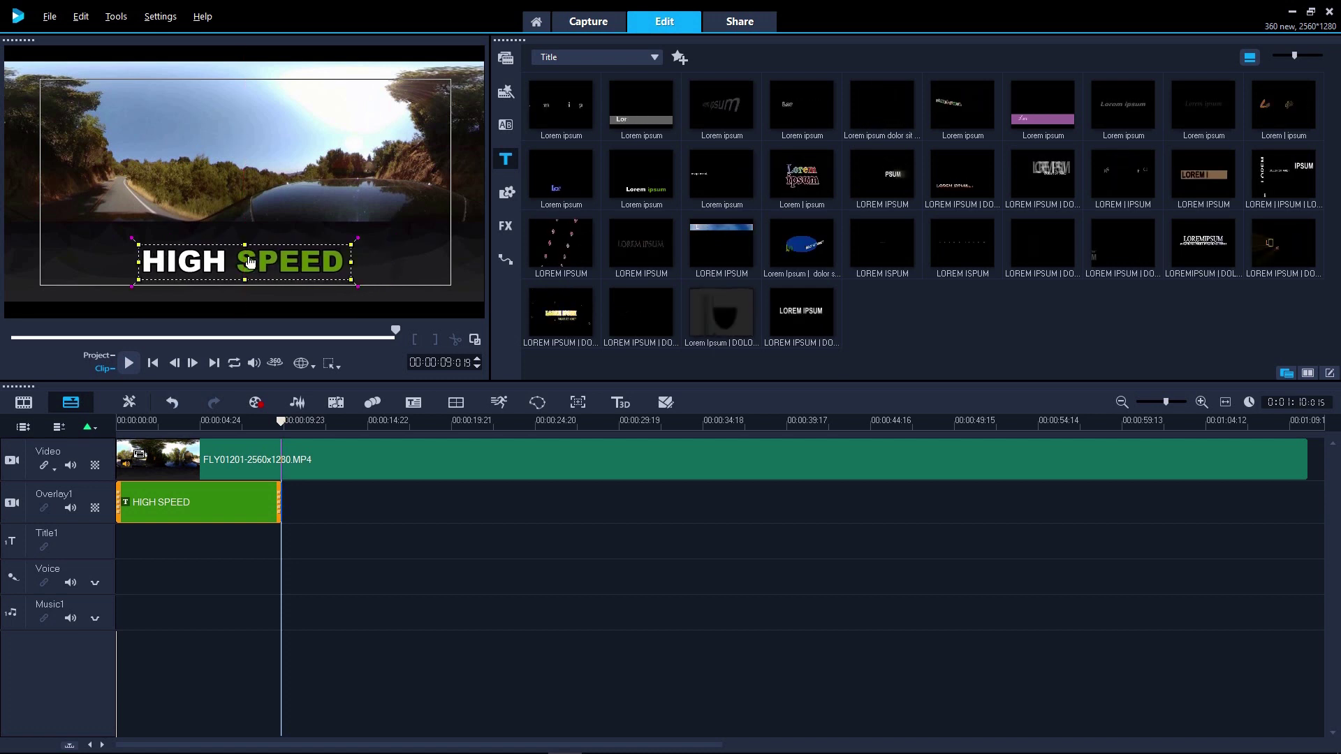
pyautogui.rightClick(218, 514)
# Step: Insert the HIGH SPEED title as 360 and pan it over the trees at about -91
pyautogui.moveTo(327, 300)
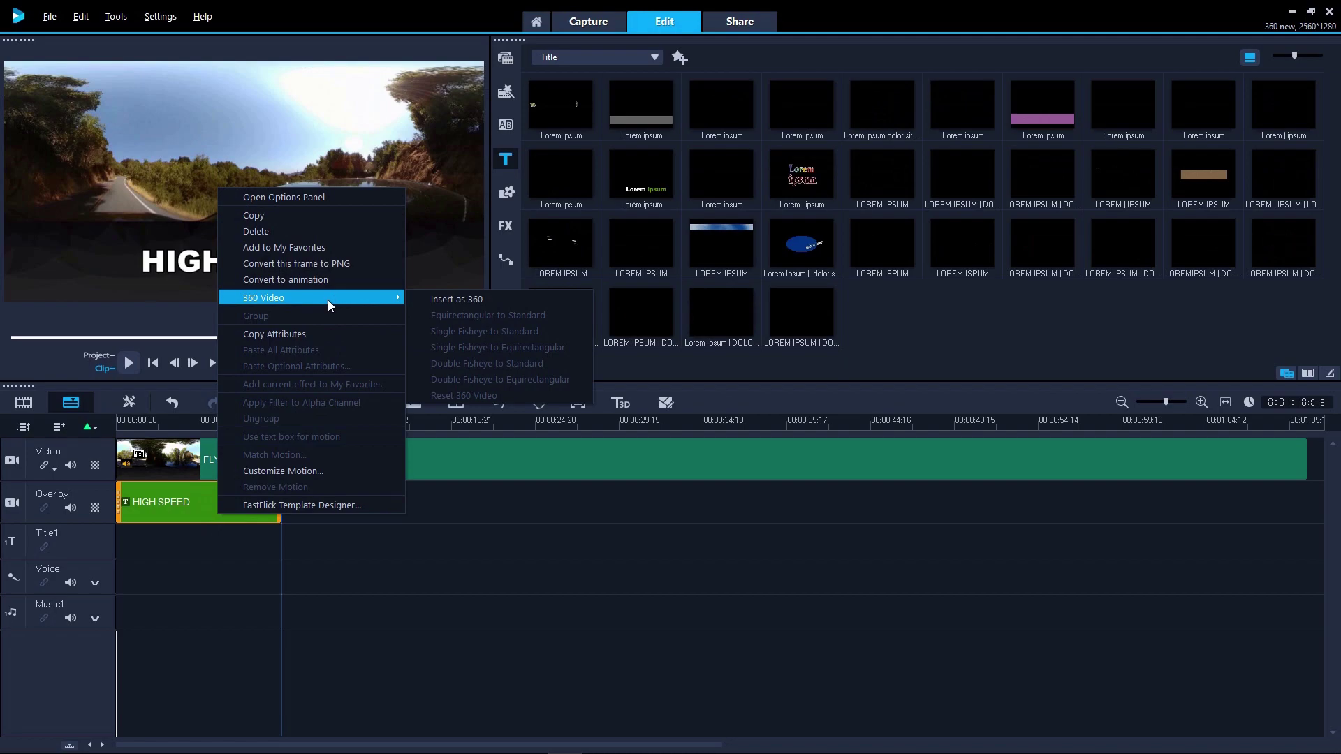
pyautogui.click(449, 300)
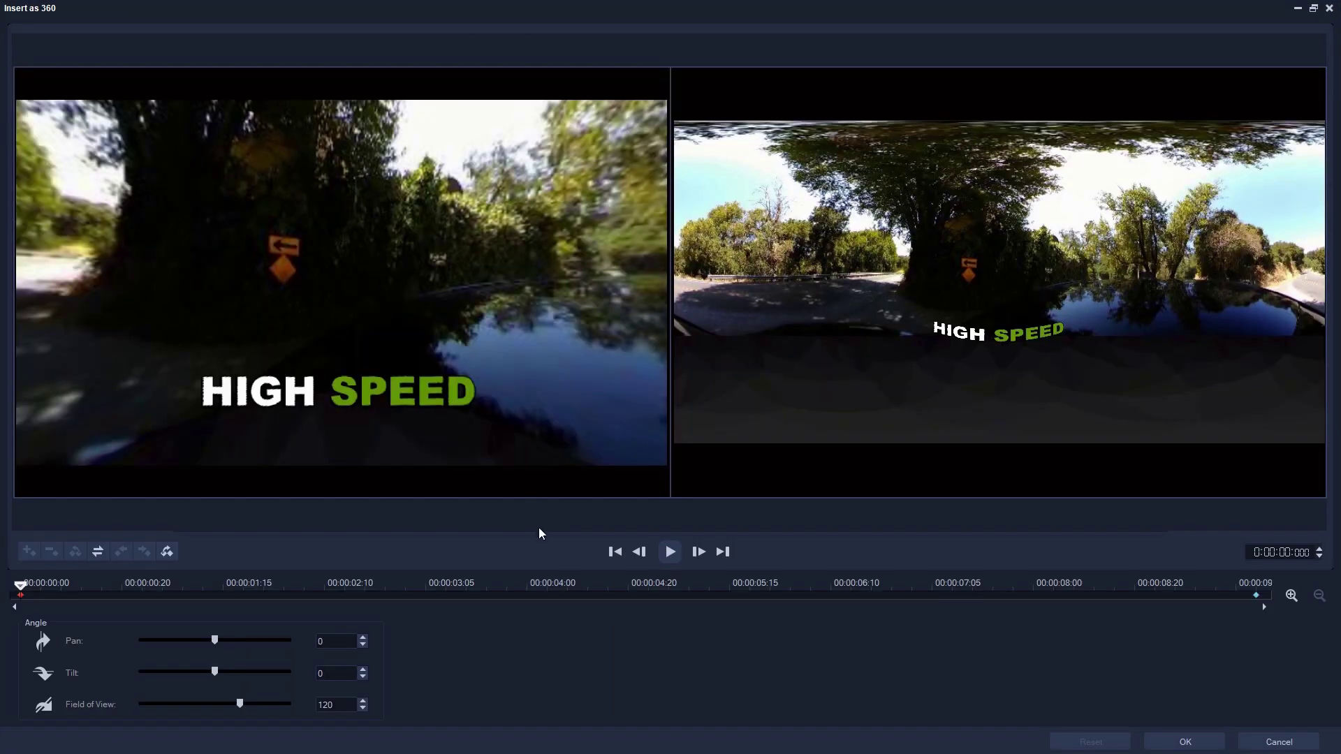
pyautogui.moveTo(302, 311); pyautogui.dragTo(566, 278)
pyautogui.moveTo(345, 278); pyautogui.dragTo(405, 326)
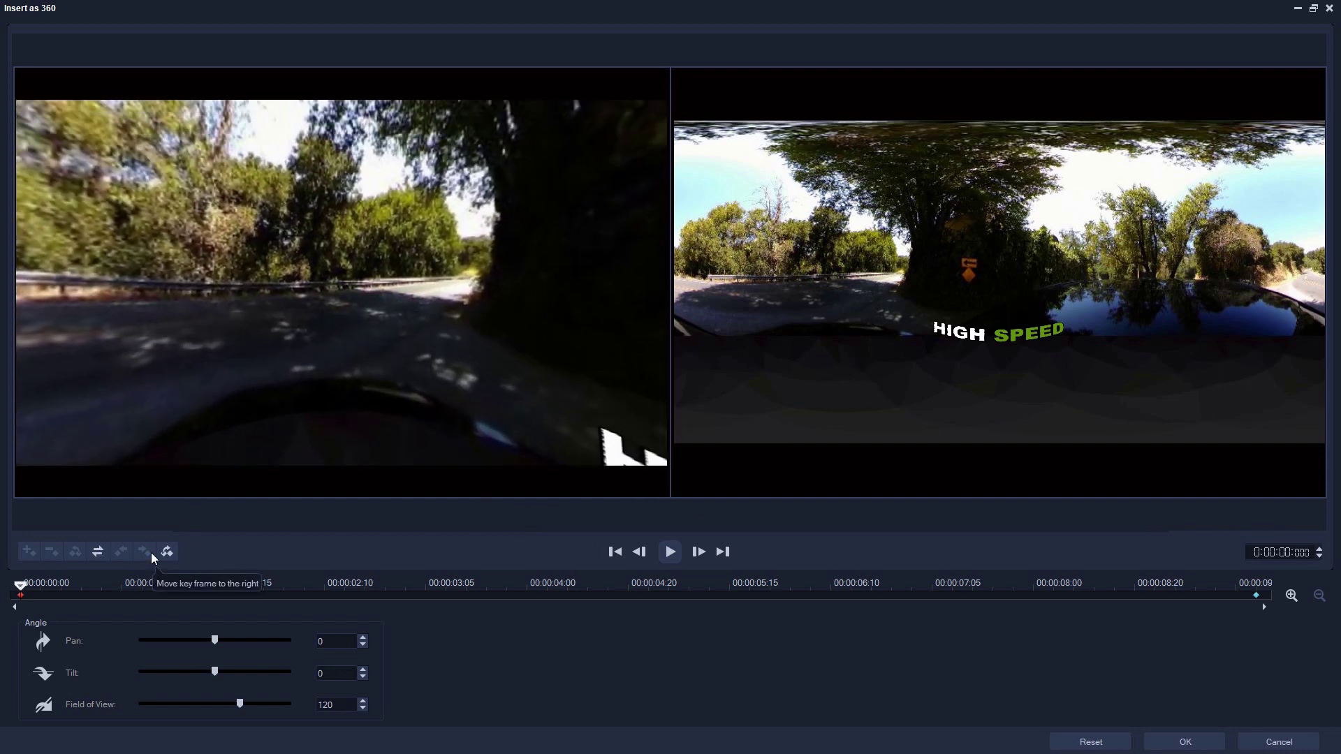
pyautogui.moveTo(214, 641); pyautogui.dragTo(229, 707)
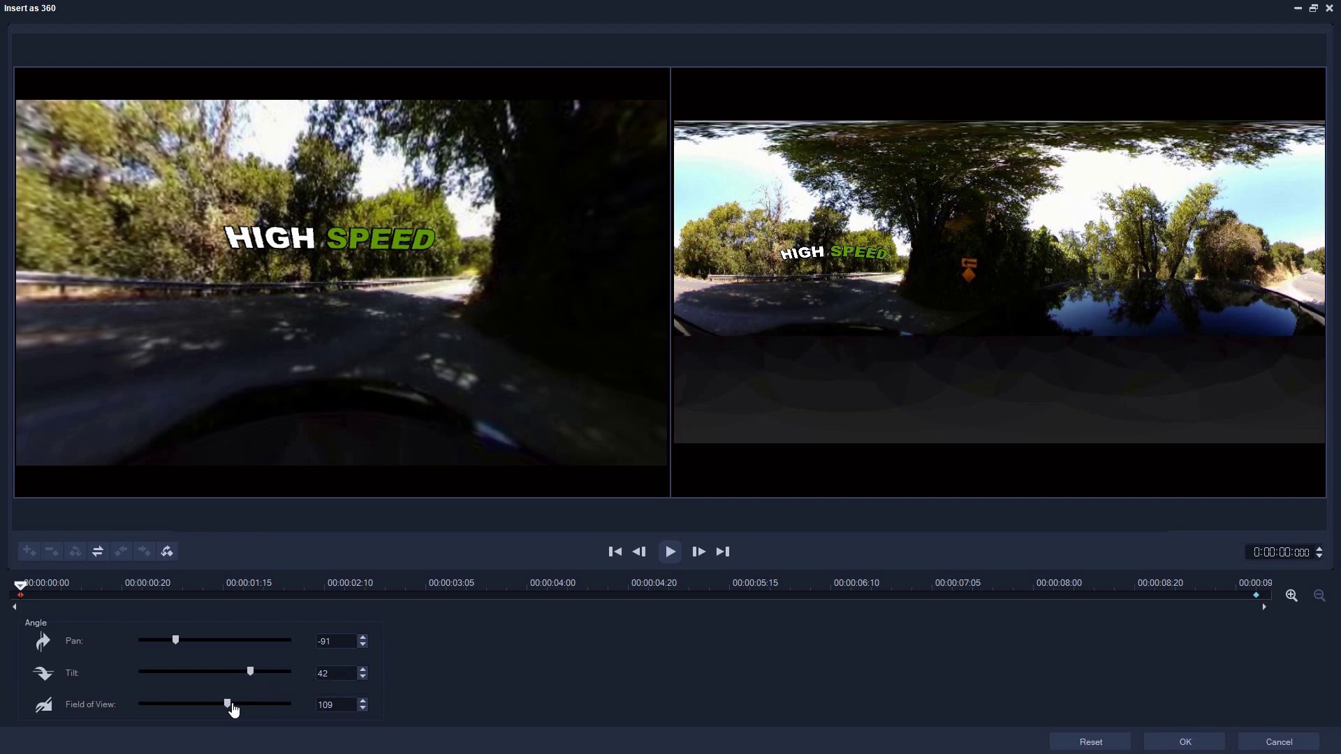
# Step: Key Pan -126 and FOV 104 at about two seconds, then Pan -98 near four seconds
pyautogui.moveTo(108, 591); pyautogui.dragTo(351, 595)
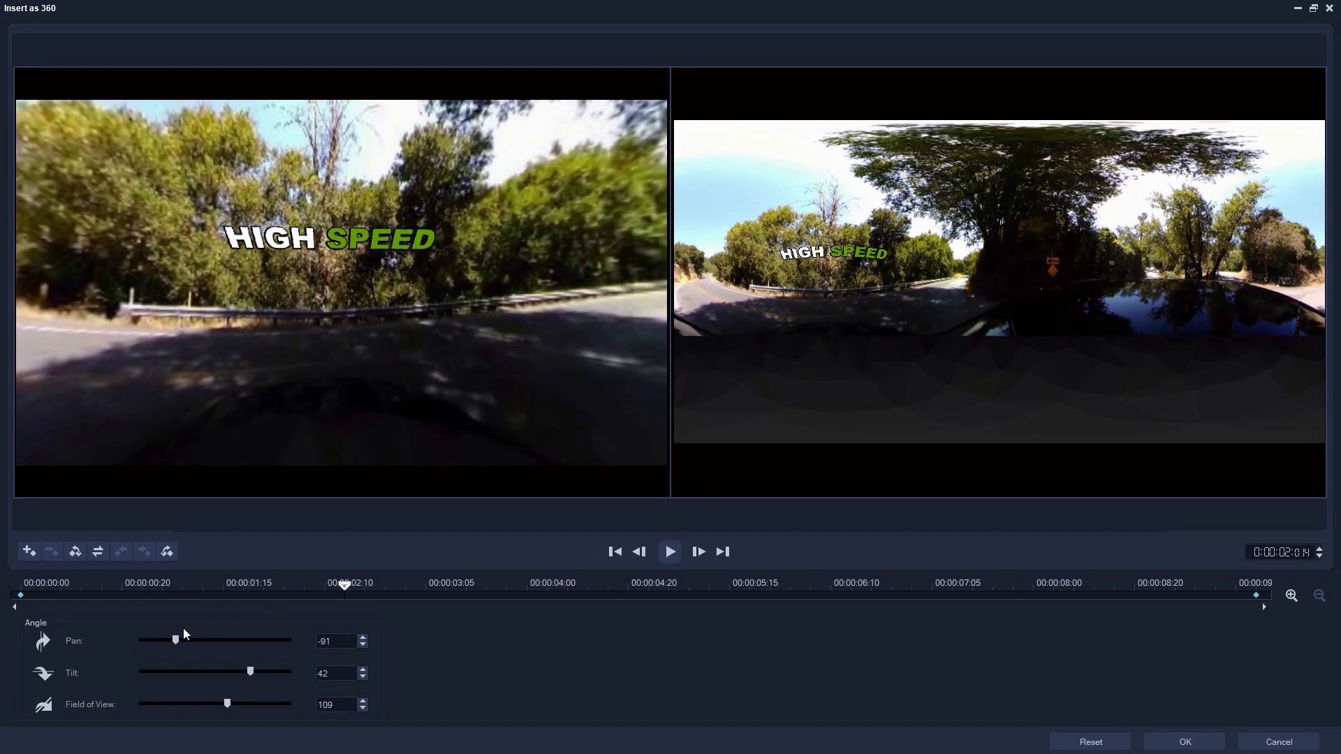
pyautogui.moveTo(174, 640); pyautogui.dragTo(160, 639)
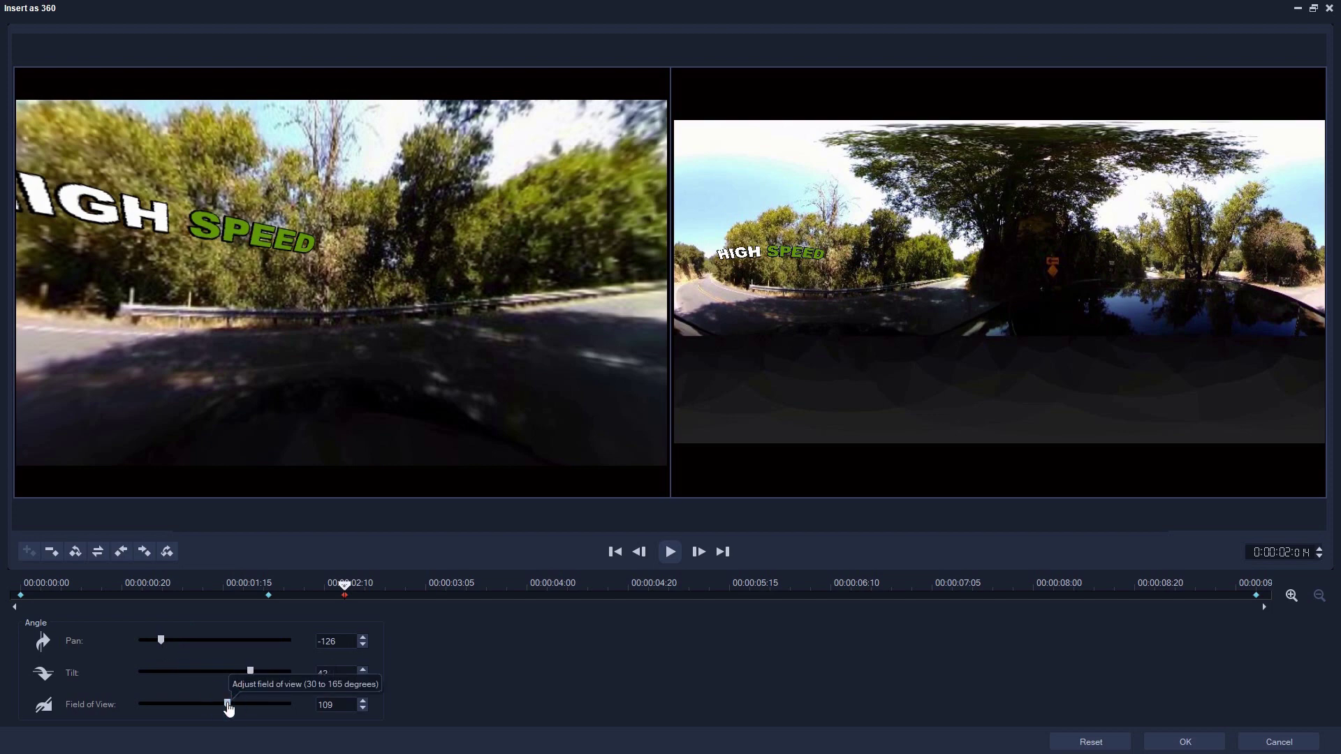
pyautogui.moveTo(229, 708); pyautogui.dragTo(223, 708)
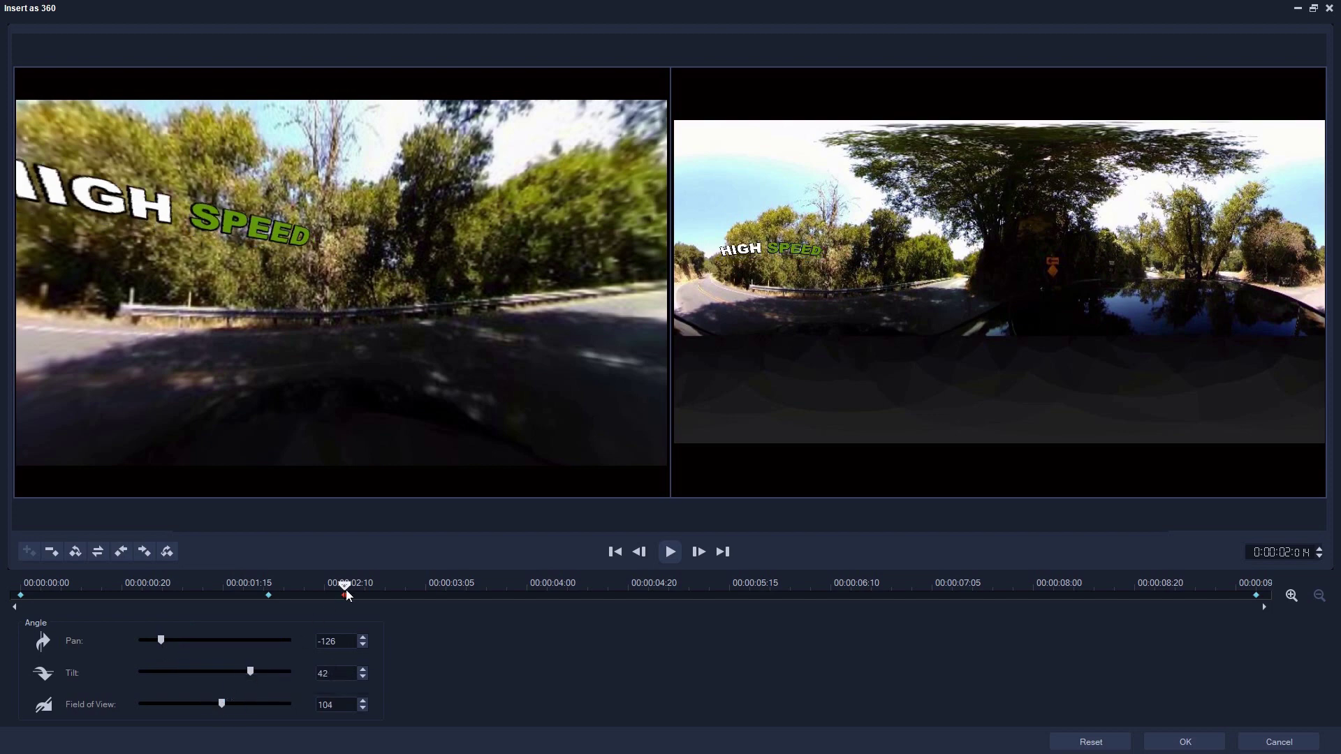
pyautogui.moveTo(348, 594); pyautogui.dragTo(545, 589)
pyautogui.moveTo(160, 640); pyautogui.dragTo(174, 641)
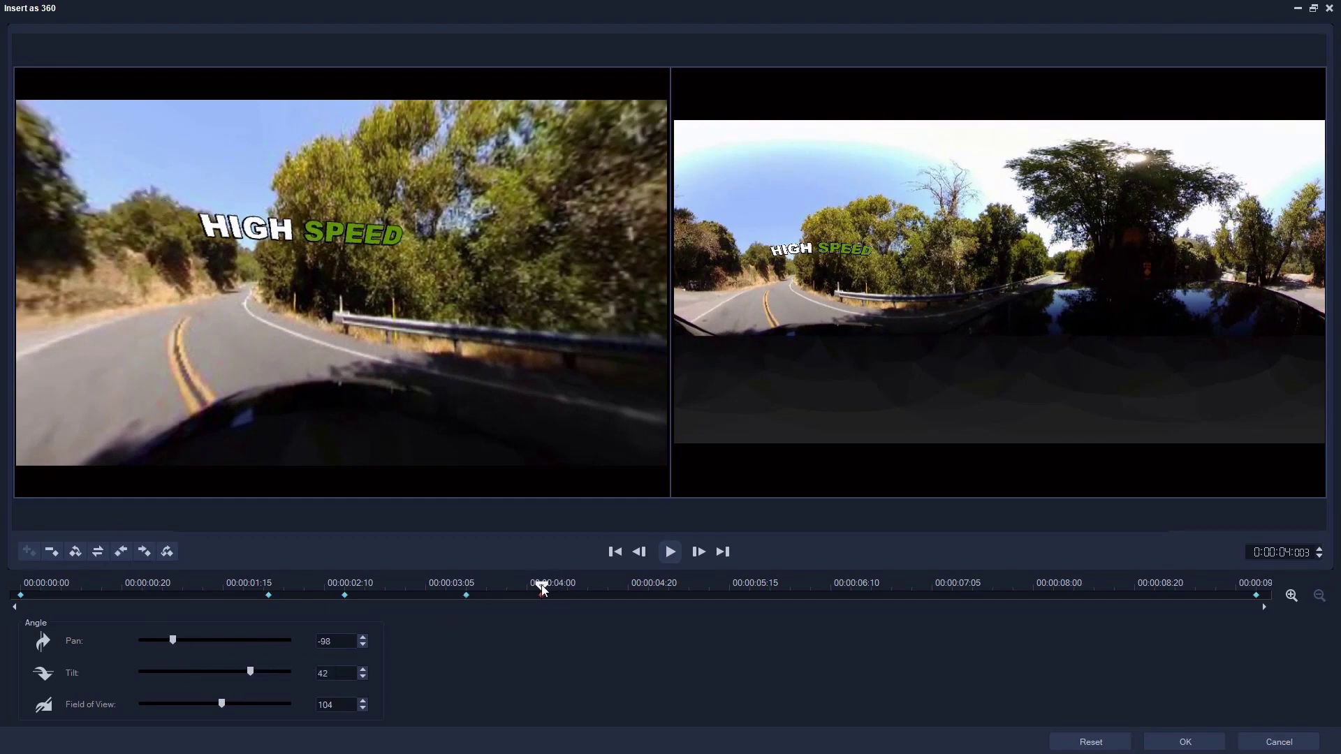
# Step: At the title's end, key Pan -91, Tilt 11 and FOV 30 to shrink it down the road
pyautogui.moveTo(542, 585); pyautogui.dragTo(1278, 635)
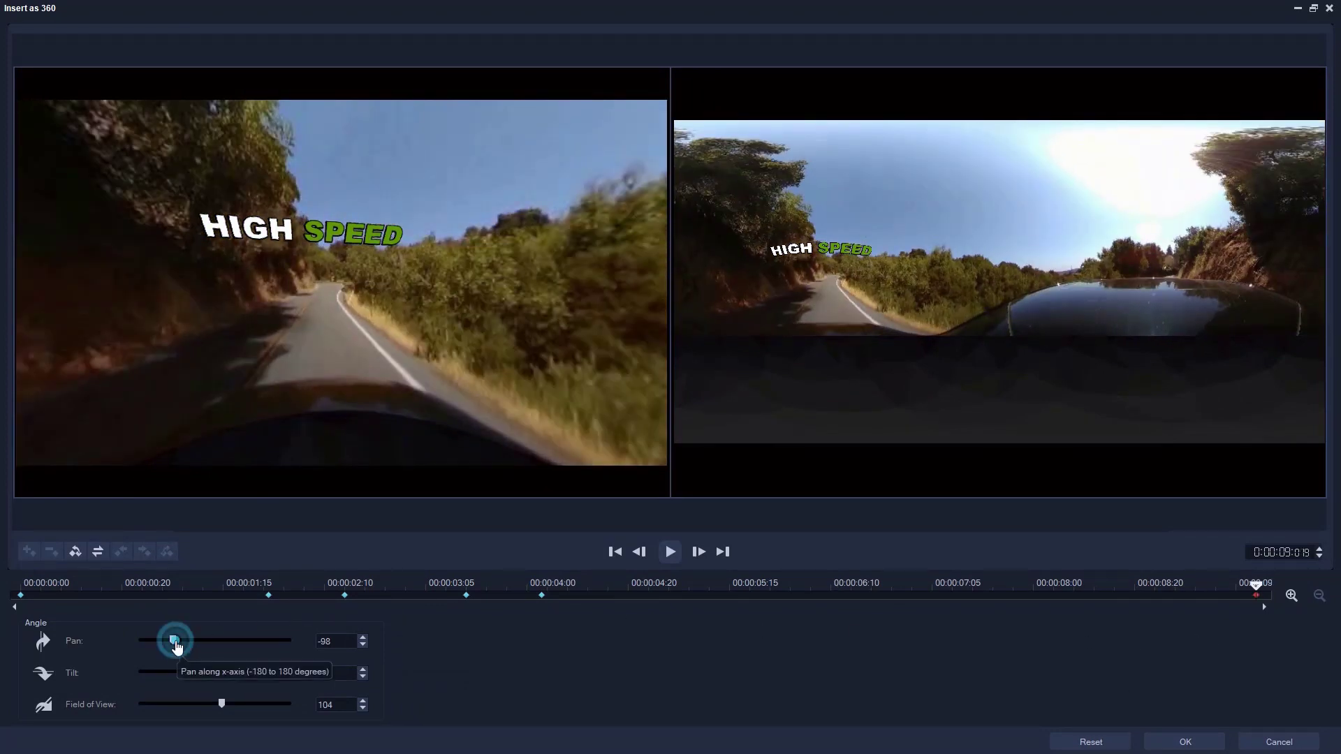
pyautogui.moveTo(174, 638); pyautogui.dragTo(175, 648)
pyautogui.moveTo(249, 672); pyautogui.dragTo(138, 705)
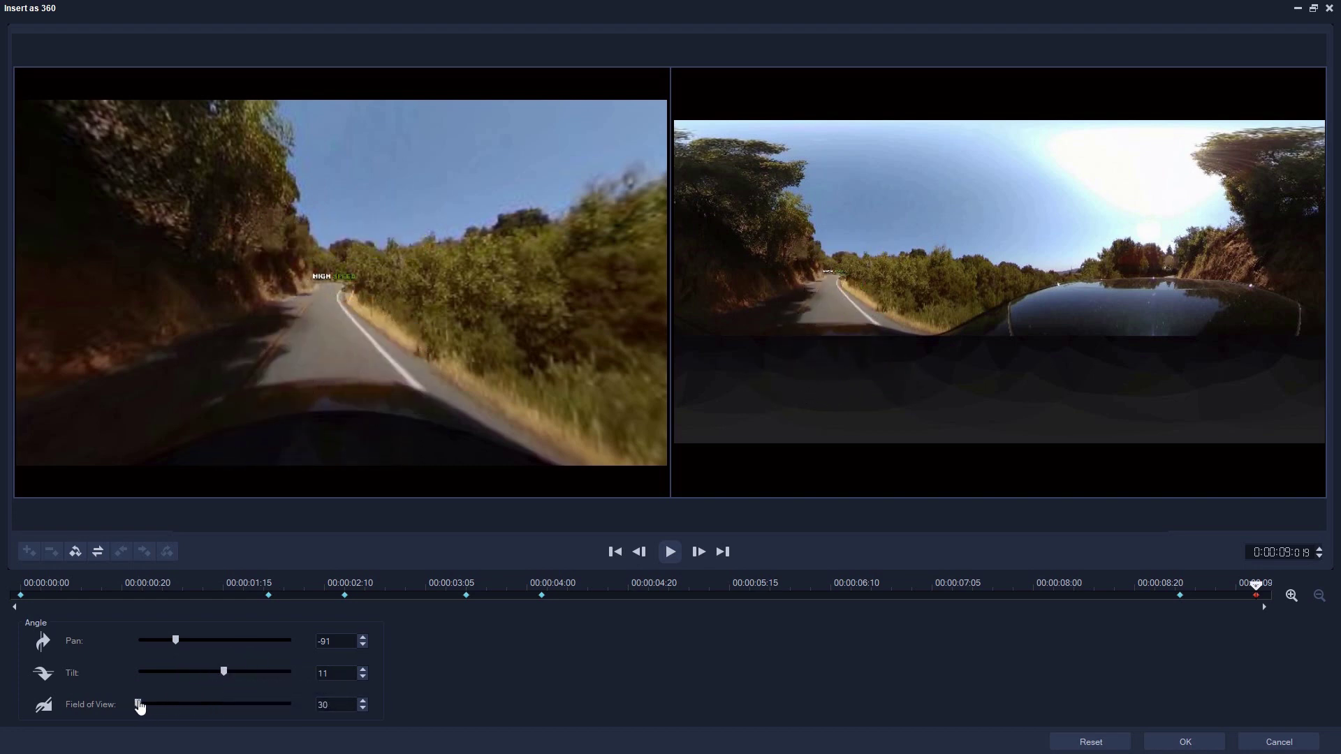
pyautogui.click(1179, 595)
# Step: Delete the extra angle keyframes at 08:20, 03:05 and 01:24
pyautogui.click(58, 562)
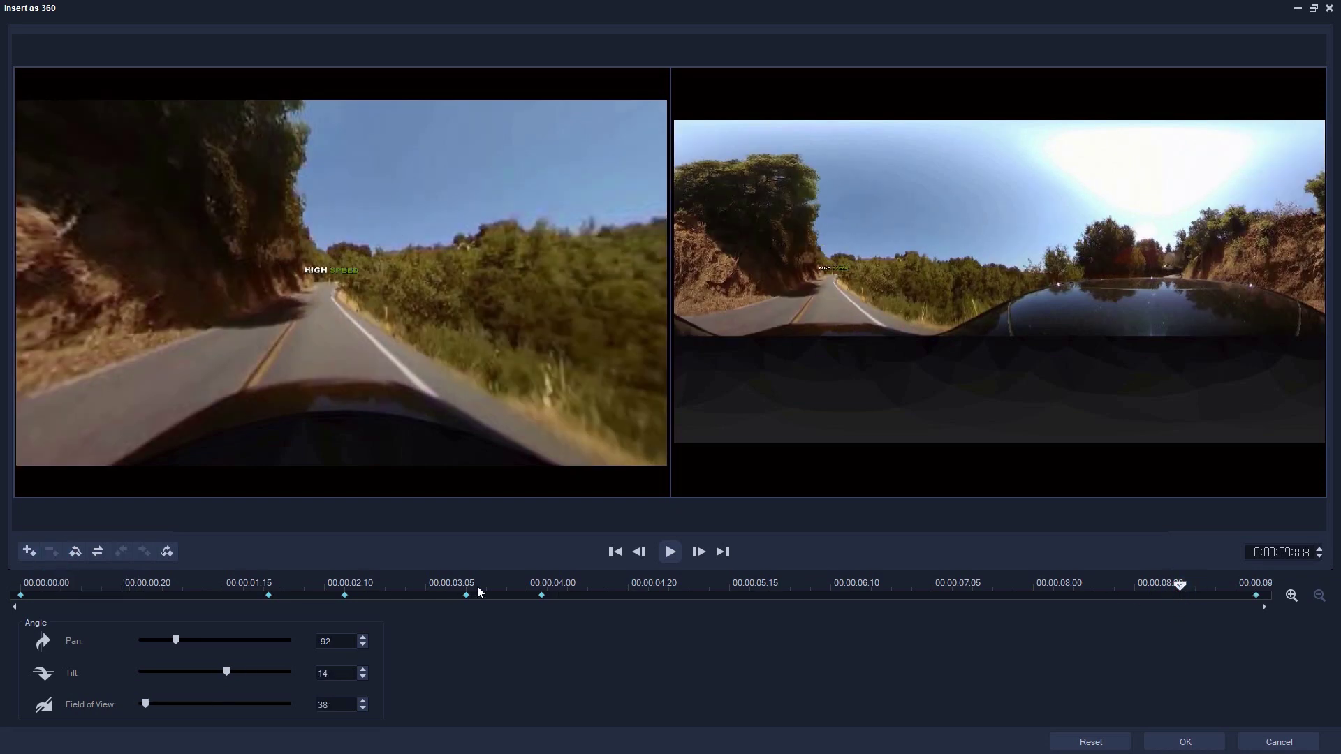
pyautogui.click(466, 595)
pyautogui.click(53, 554)
pyautogui.click(224, 586)
pyautogui.moveTo(244, 593); pyautogui.dragTo(273, 589)
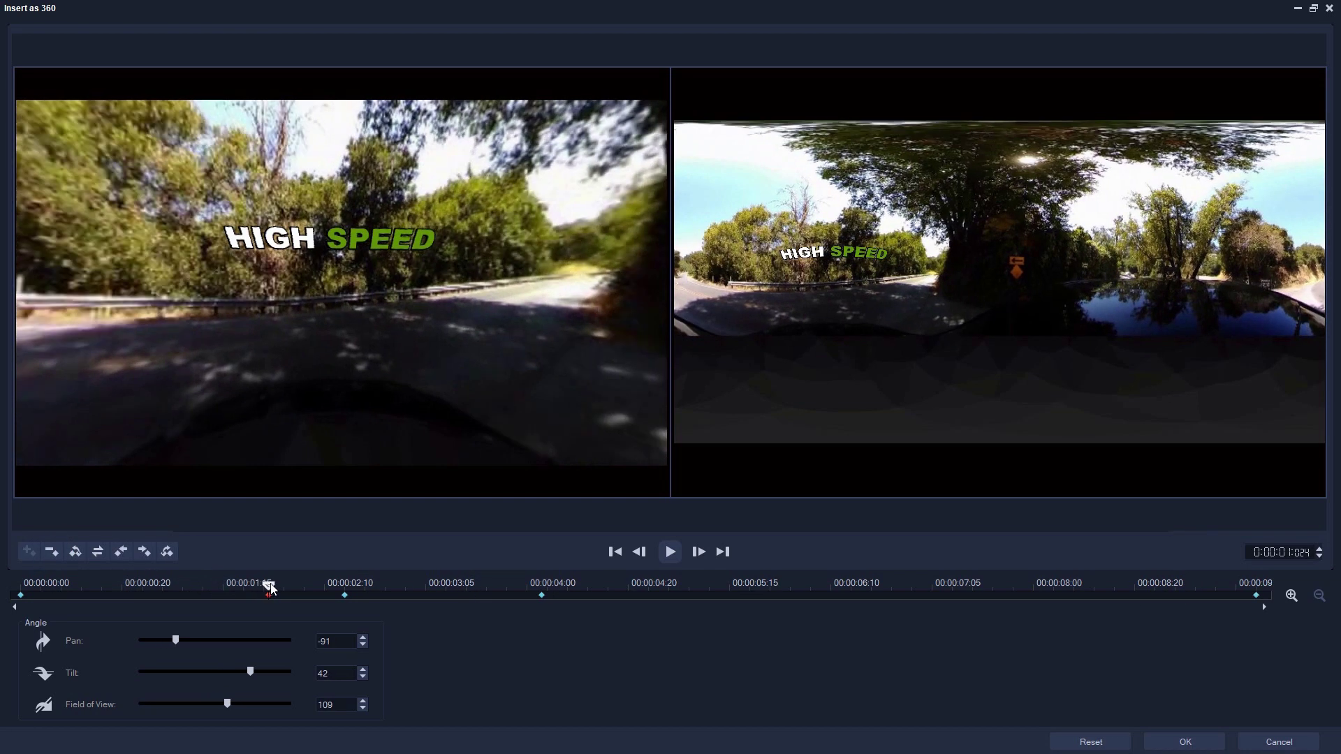
pyautogui.click(58, 561)
# Step: Preview the 360 angle animation from the start and apply it to the clip
pyautogui.click(615, 553)
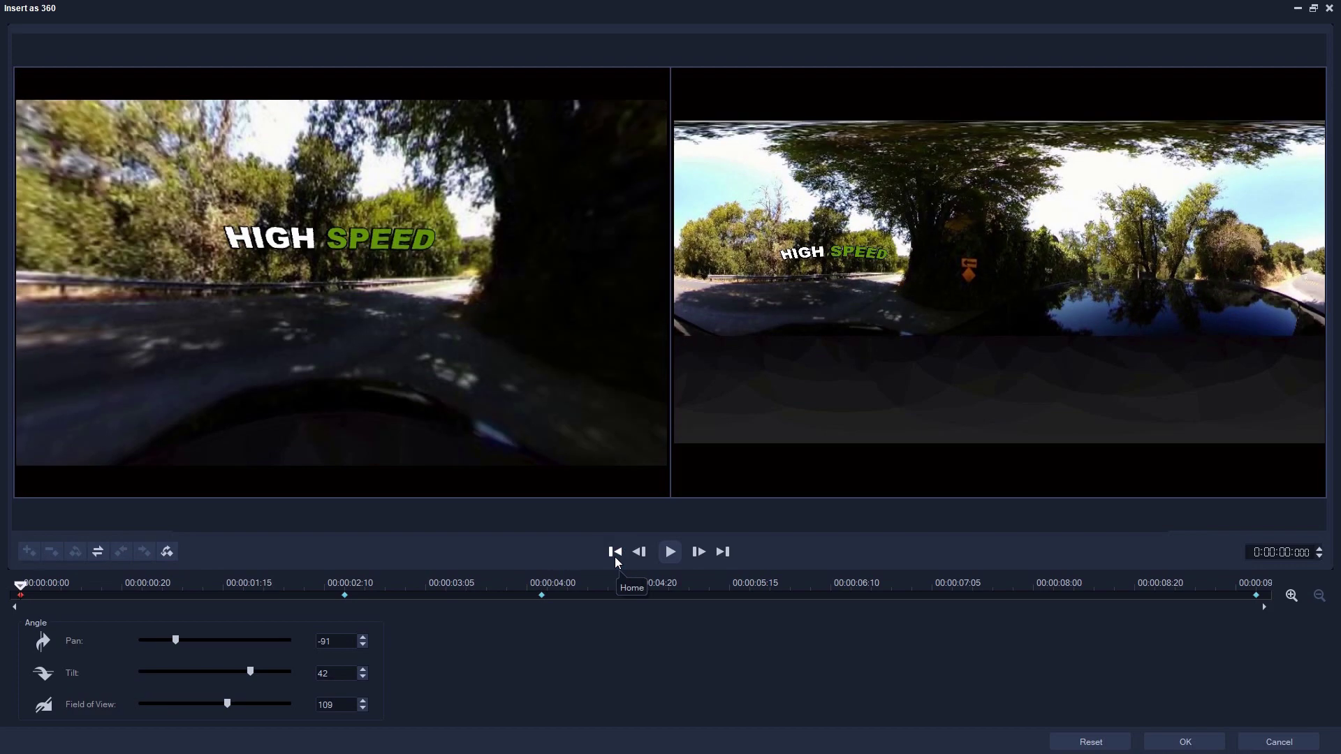
pyautogui.click(672, 553)
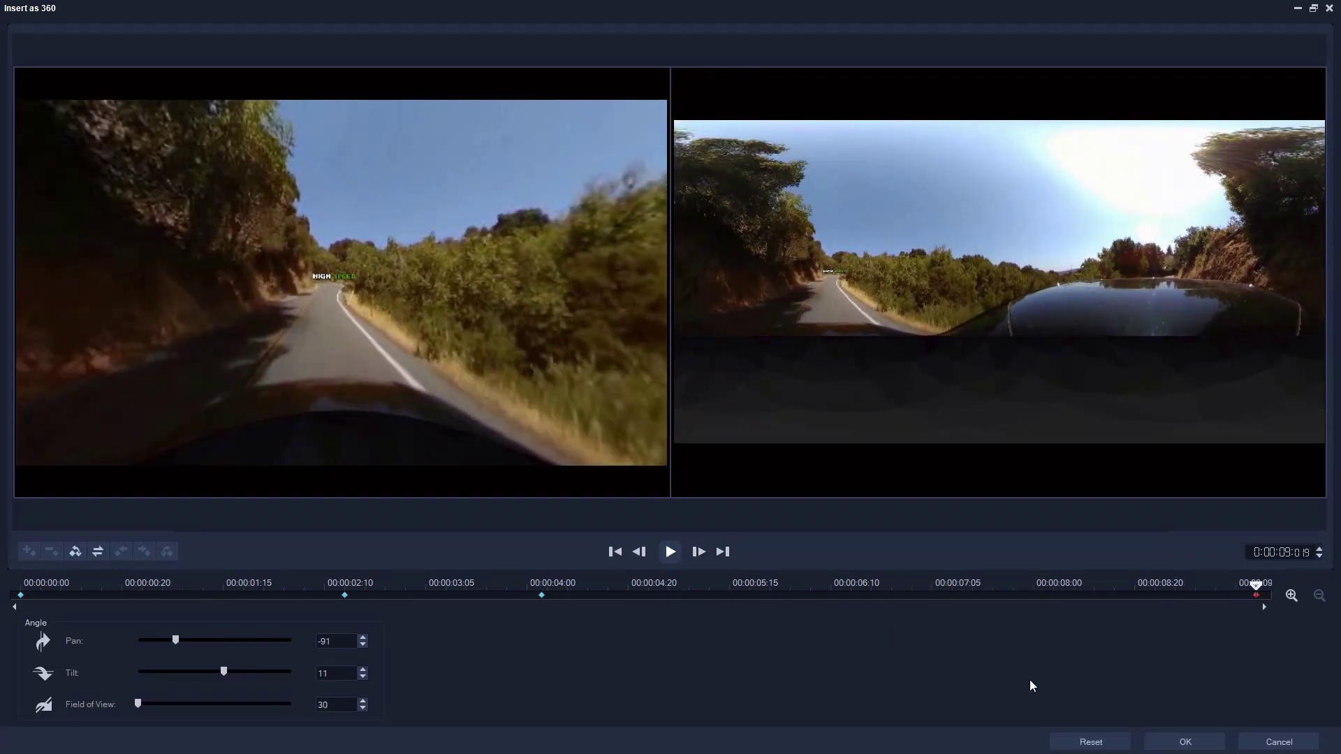
pyautogui.click(1183, 742)
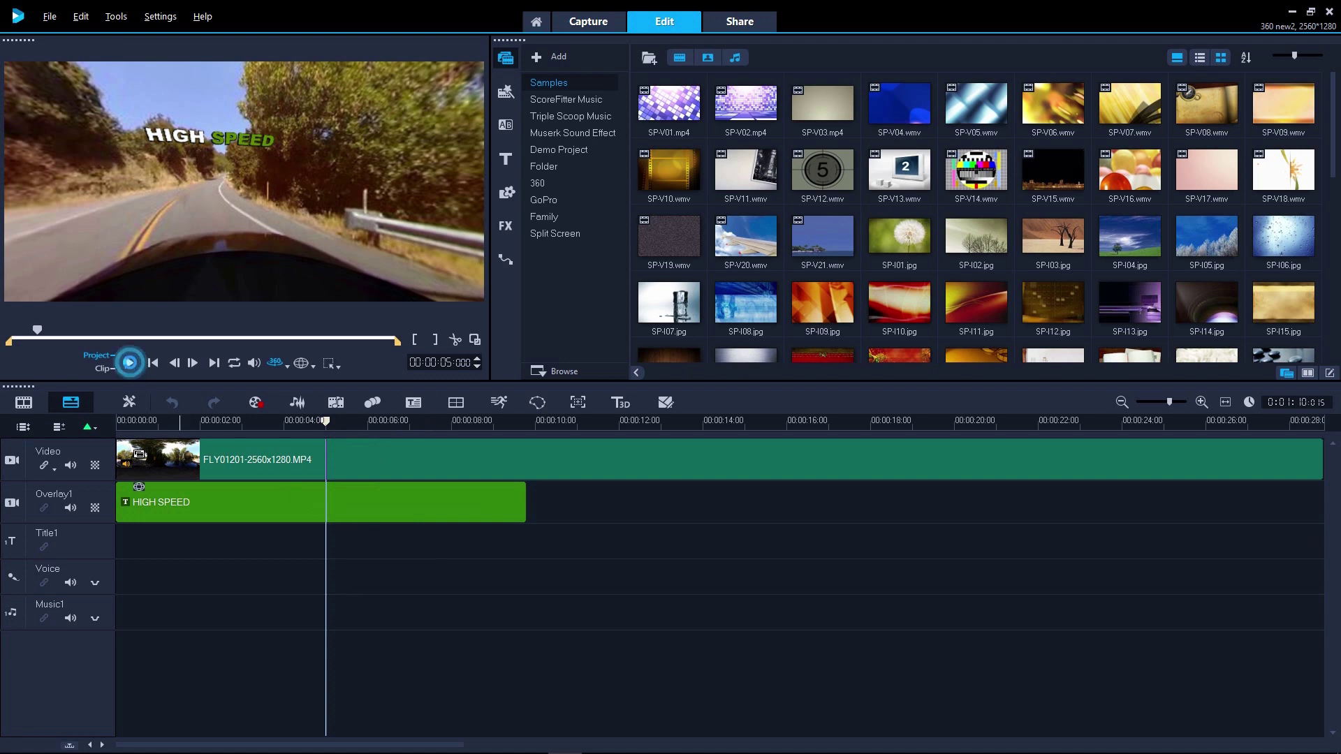
# Step: Play and pause the project preview, then show the ScoreFitter Music tracks in the library
pyautogui.click(129, 362)
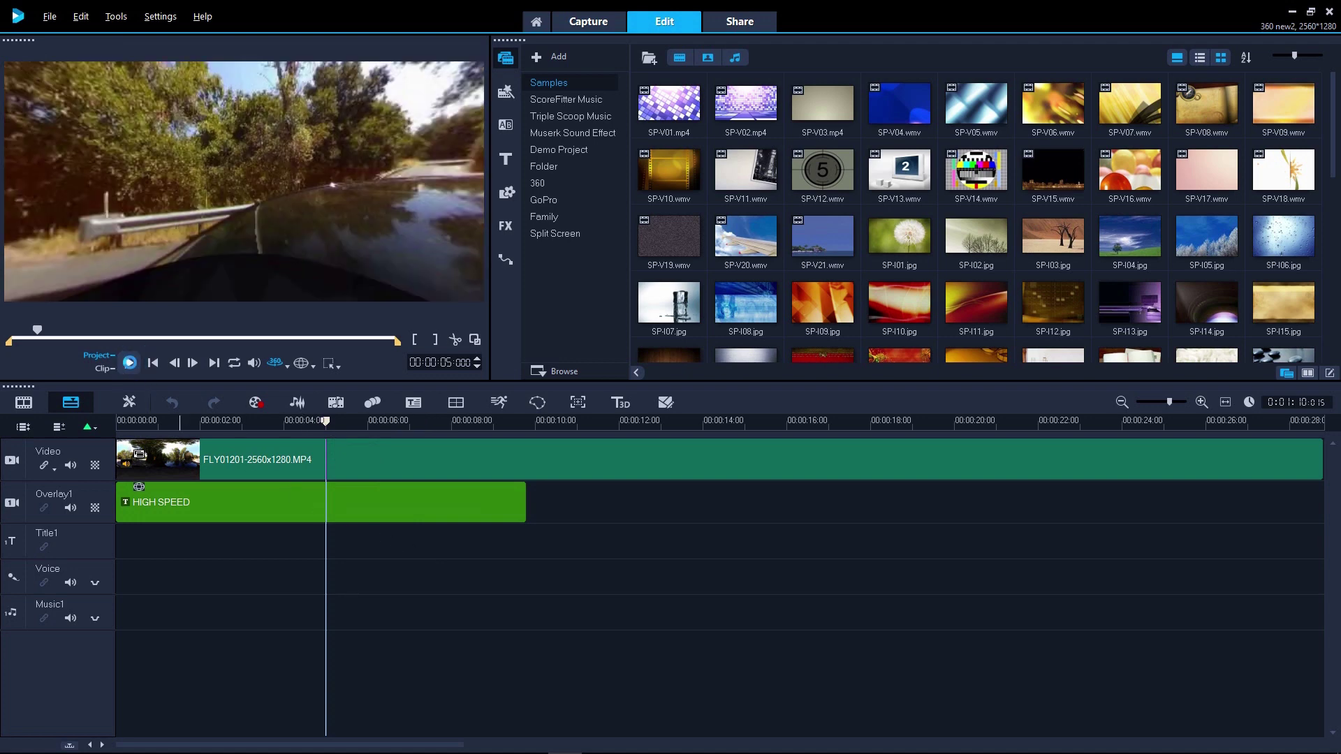
pyautogui.click(129, 363)
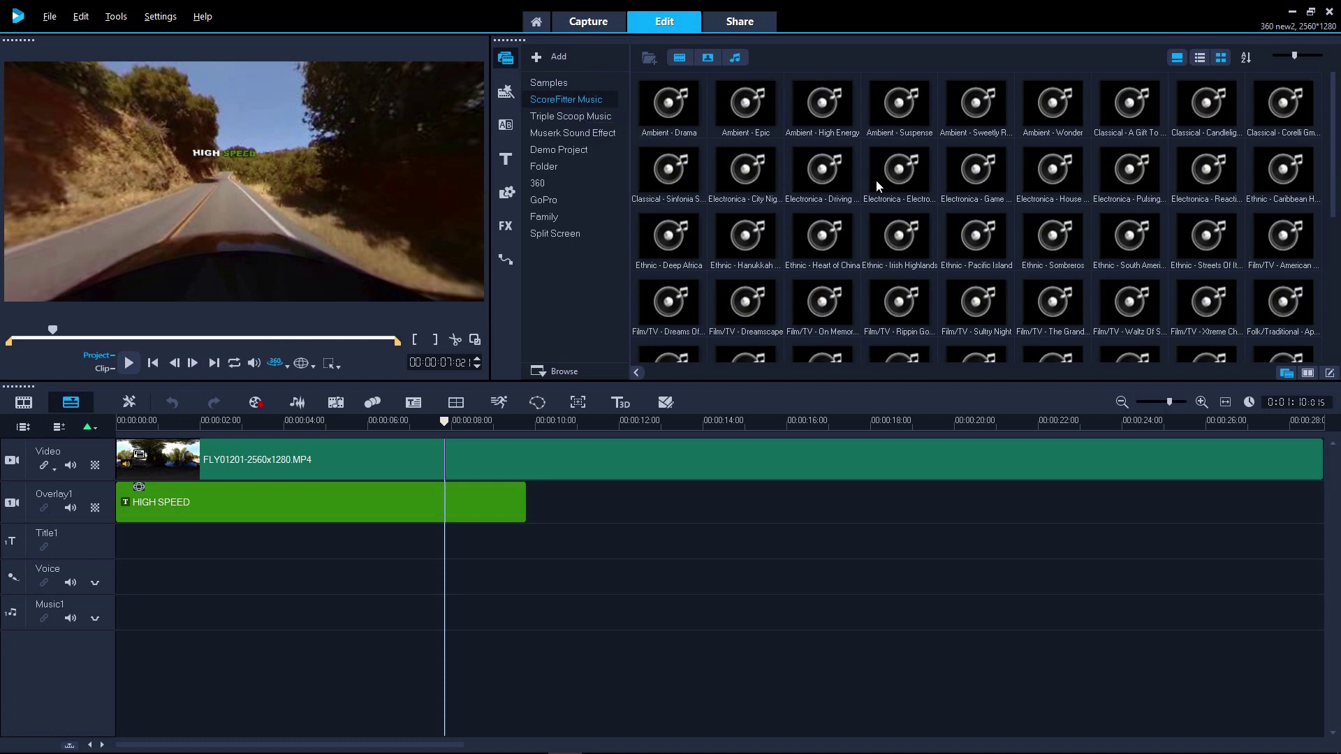
pyautogui.scroll(-3, 876, 180)
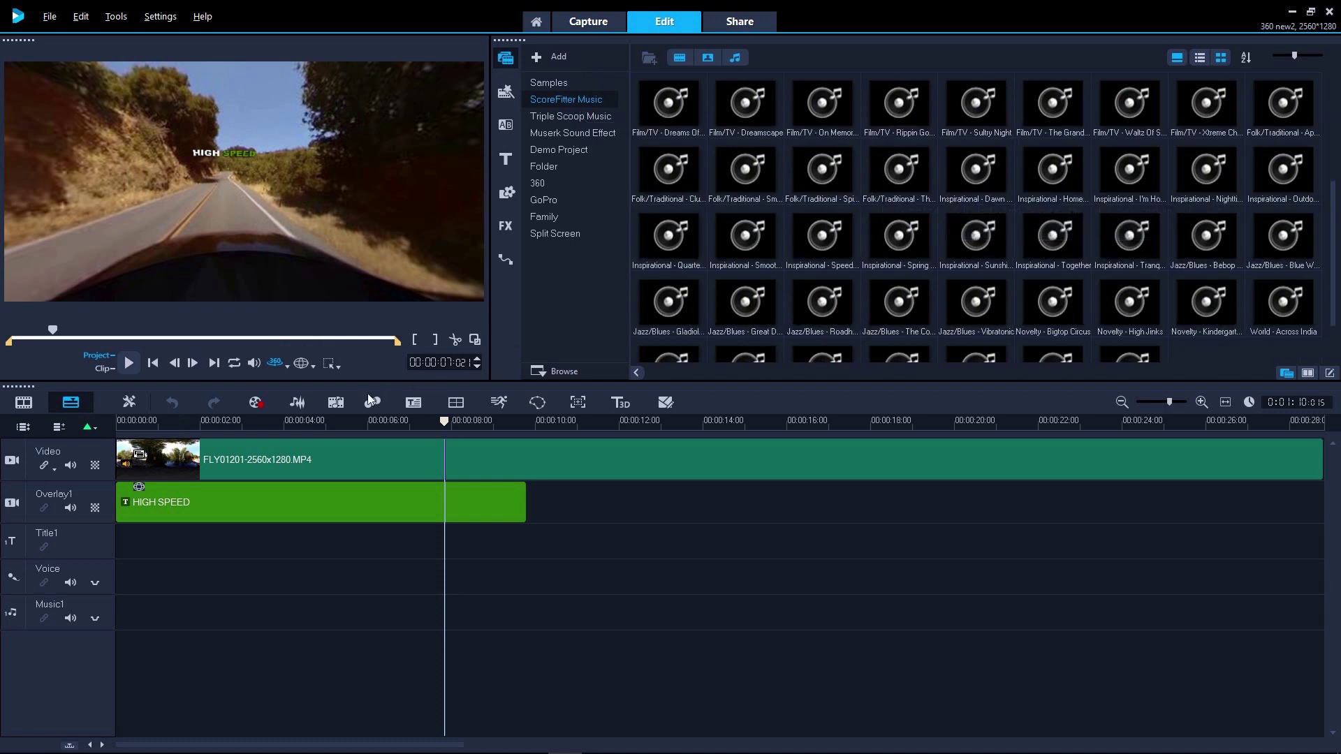
# Step: Preview the High Energy 'Faster and Faster' auto-music song and add it to Music1 from 0
pyautogui.click(345, 405)
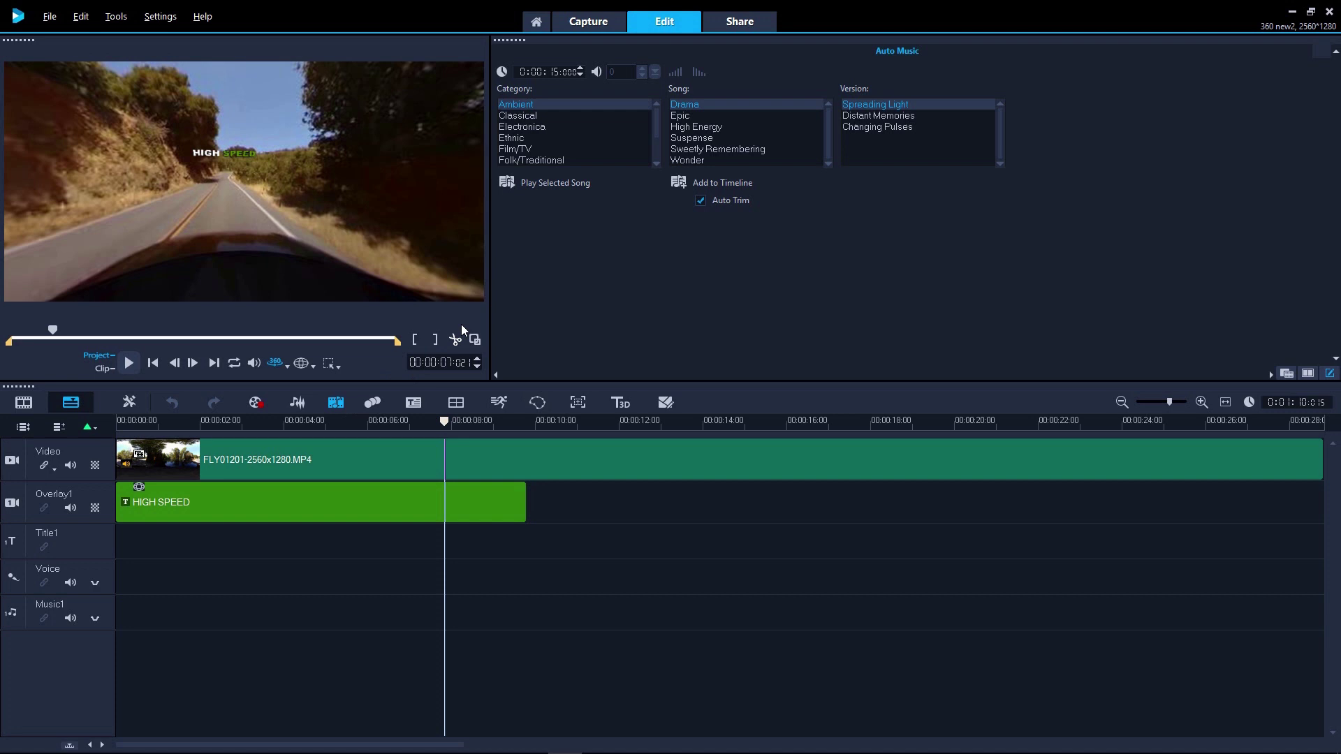
pyautogui.click(704, 127)
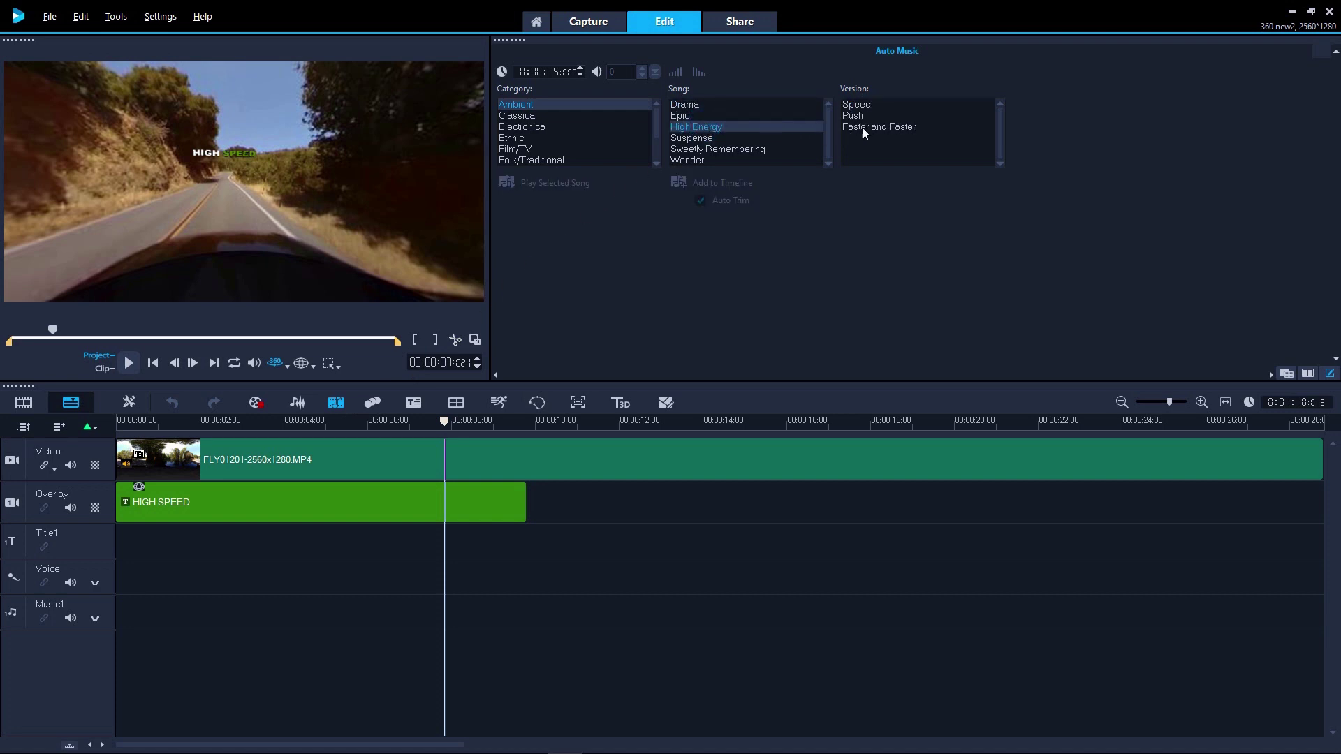
pyautogui.click(865, 128)
pyautogui.click(555, 184)
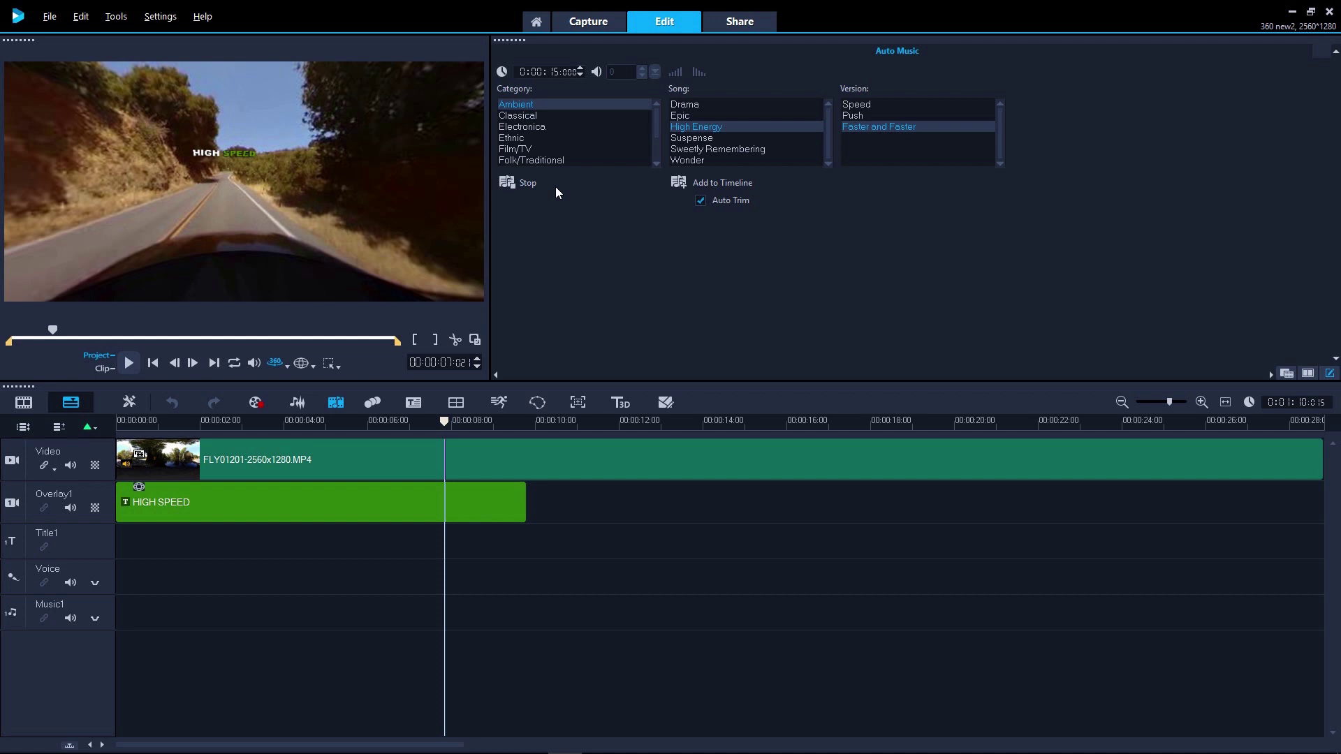
pyautogui.click(528, 188)
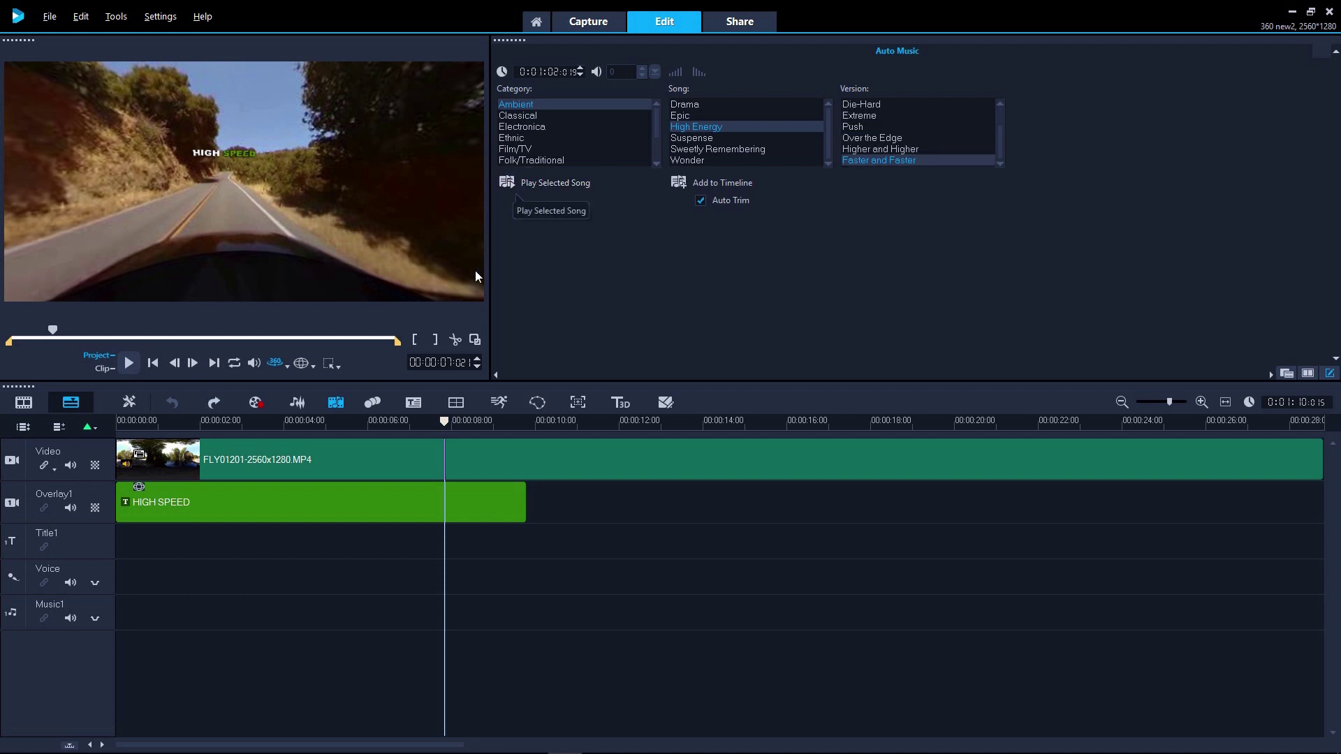
pyautogui.moveTo(446, 420); pyautogui.dragTo(116, 420)
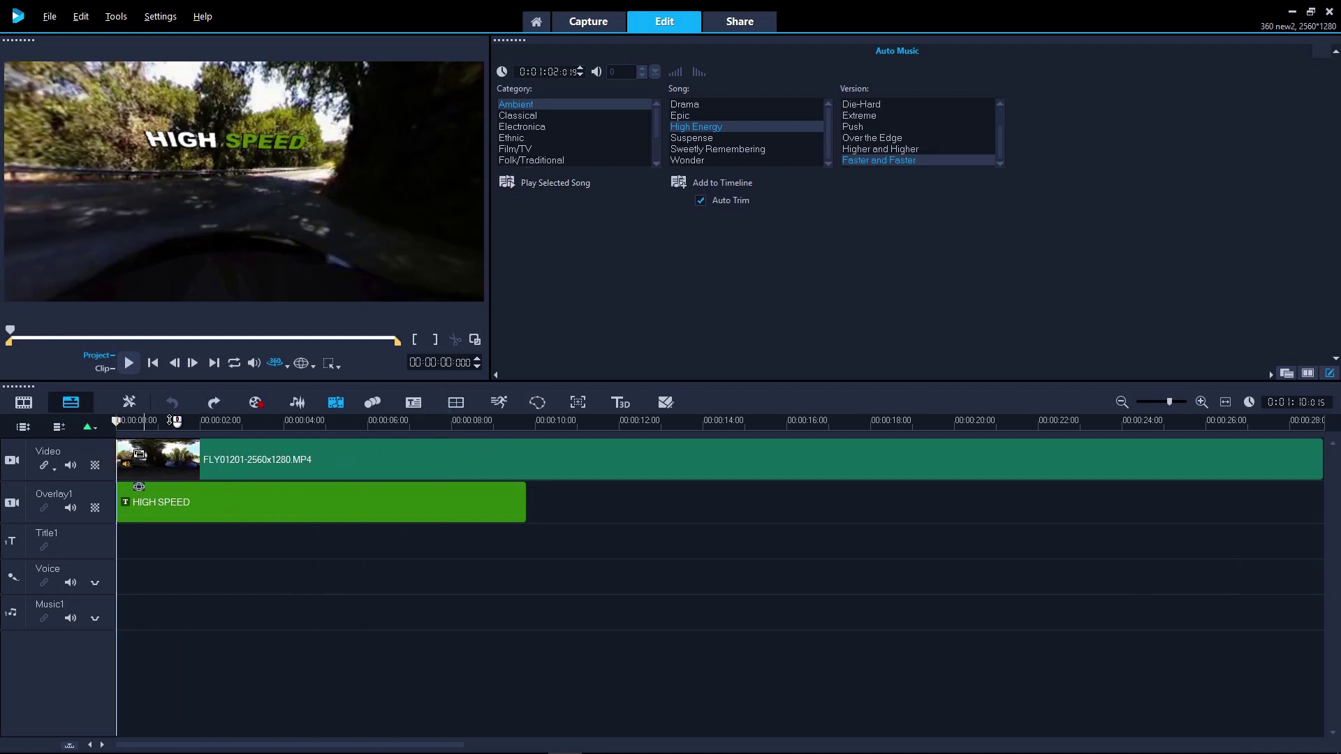
pyautogui.click(678, 183)
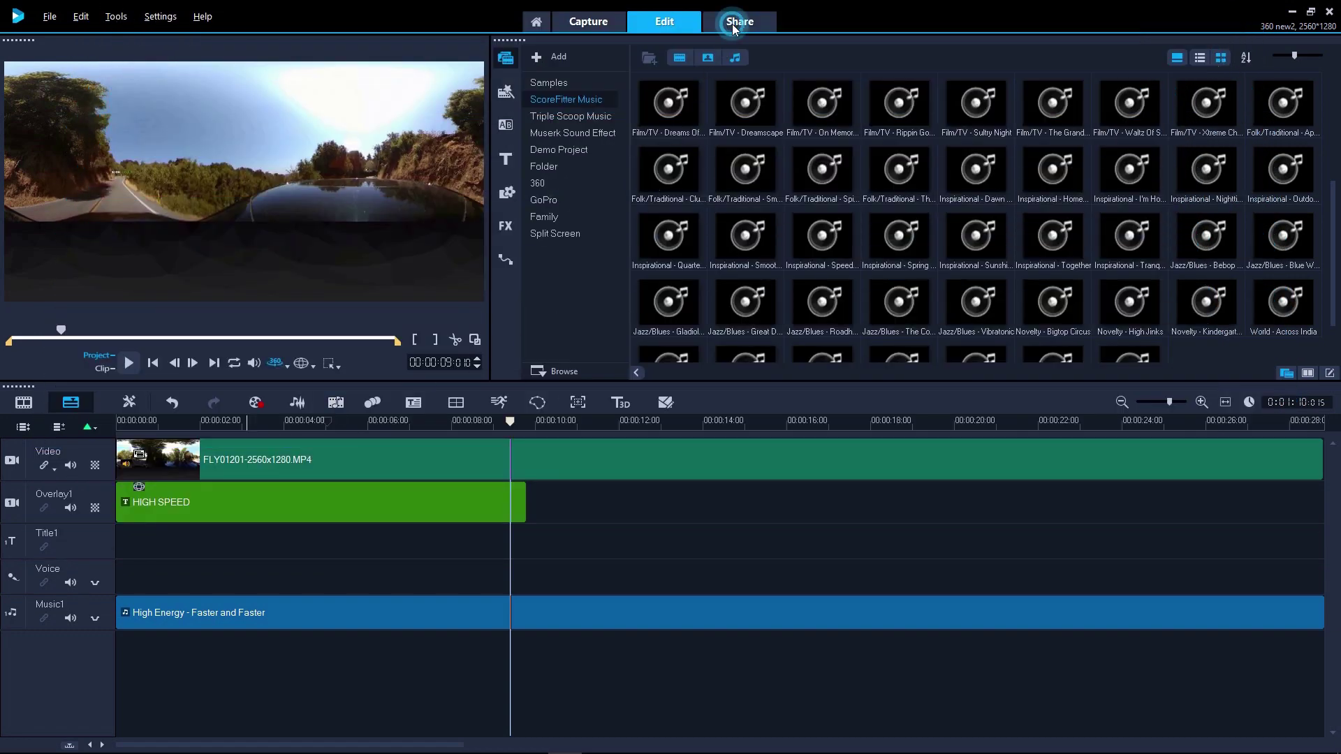
pyautogui.click(737, 23)
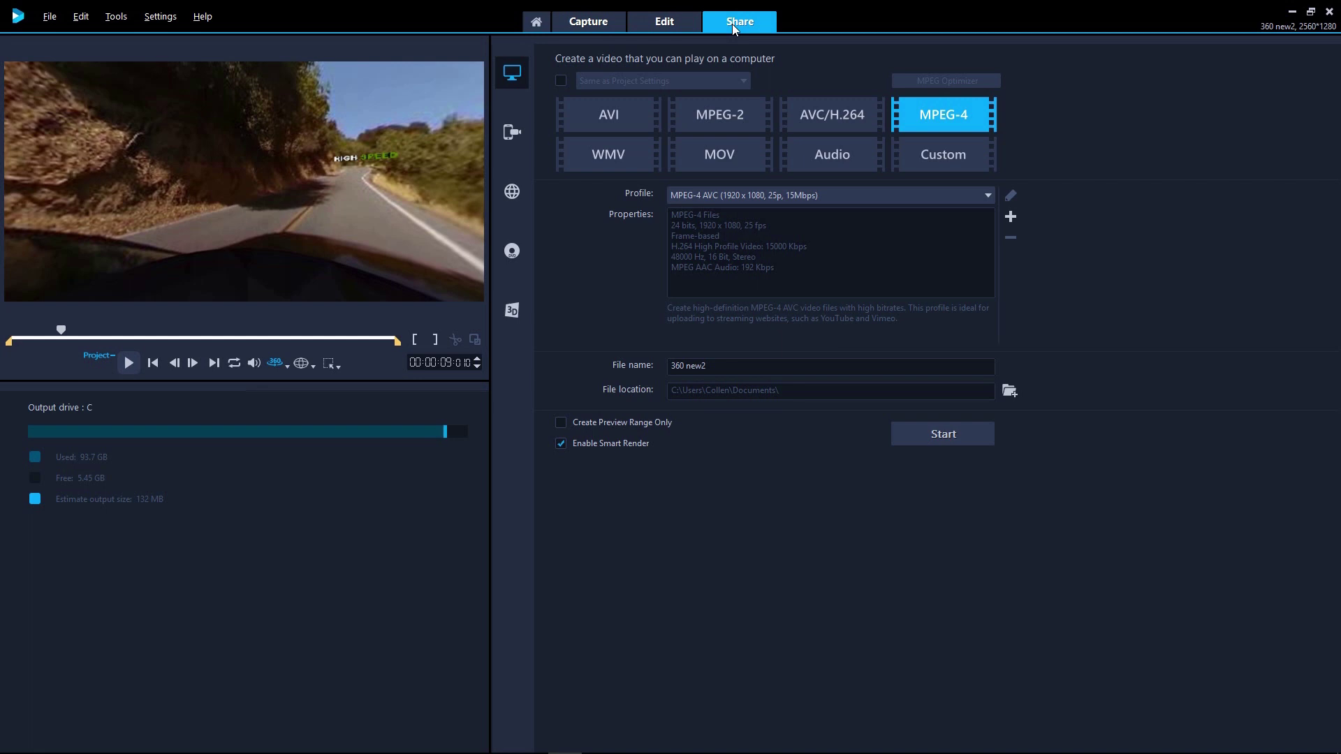
pyautogui.click(560, 81)
pyautogui.click(560, 81)
pyautogui.click(839, 195)
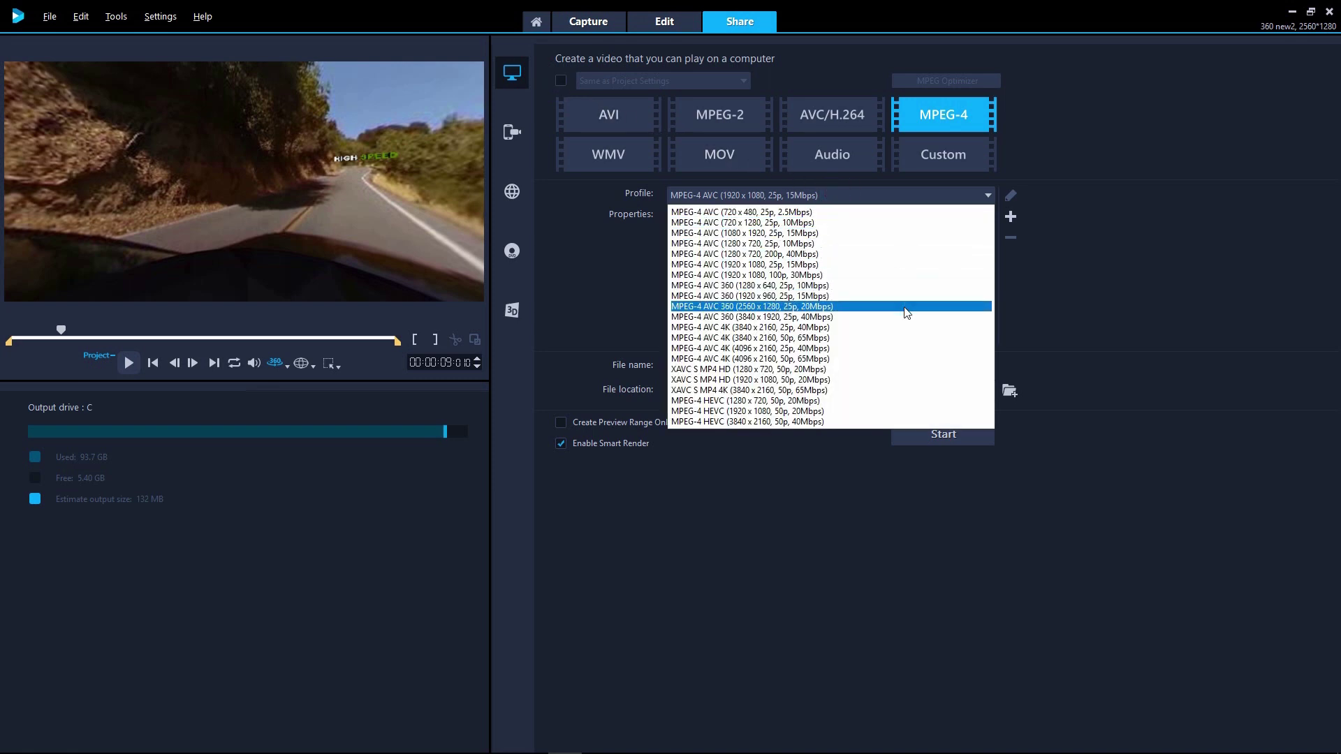
pyautogui.click(1081, 308)
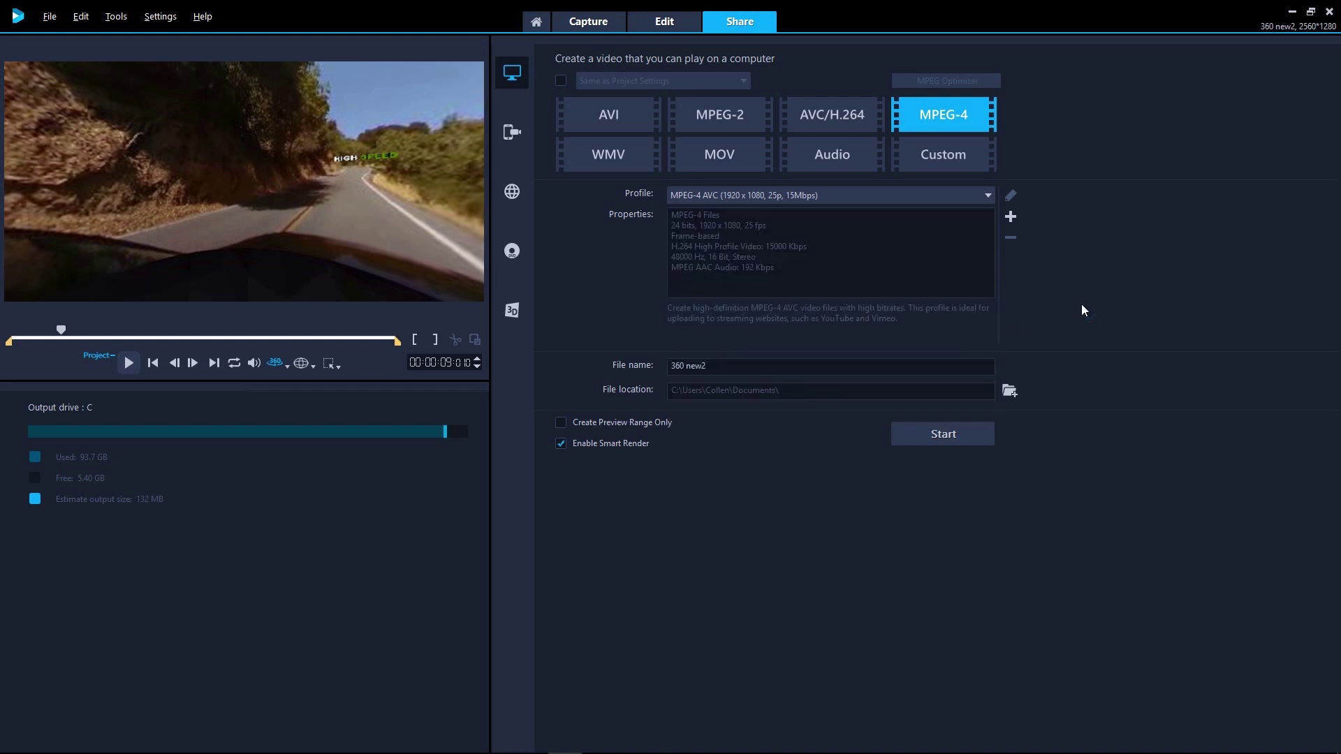
pyautogui.click(660, 22)
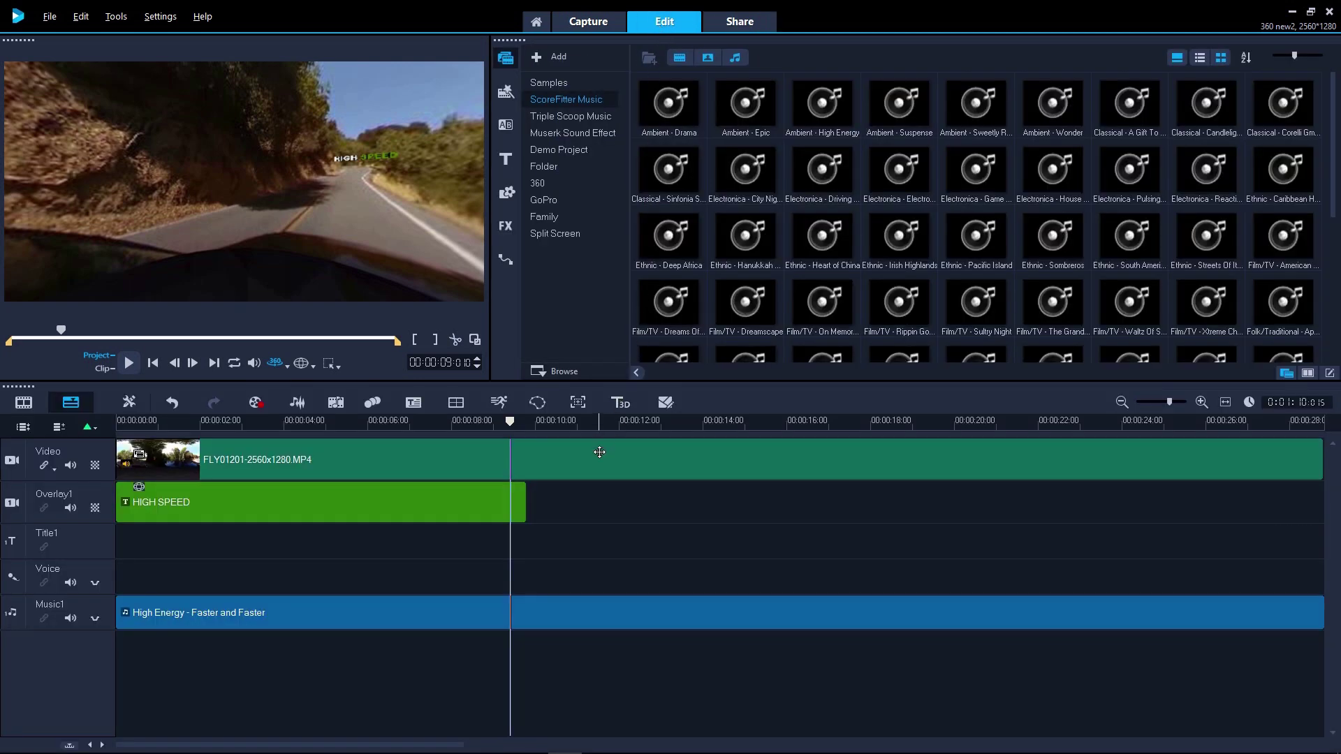
pyautogui.rightClick(599, 454)
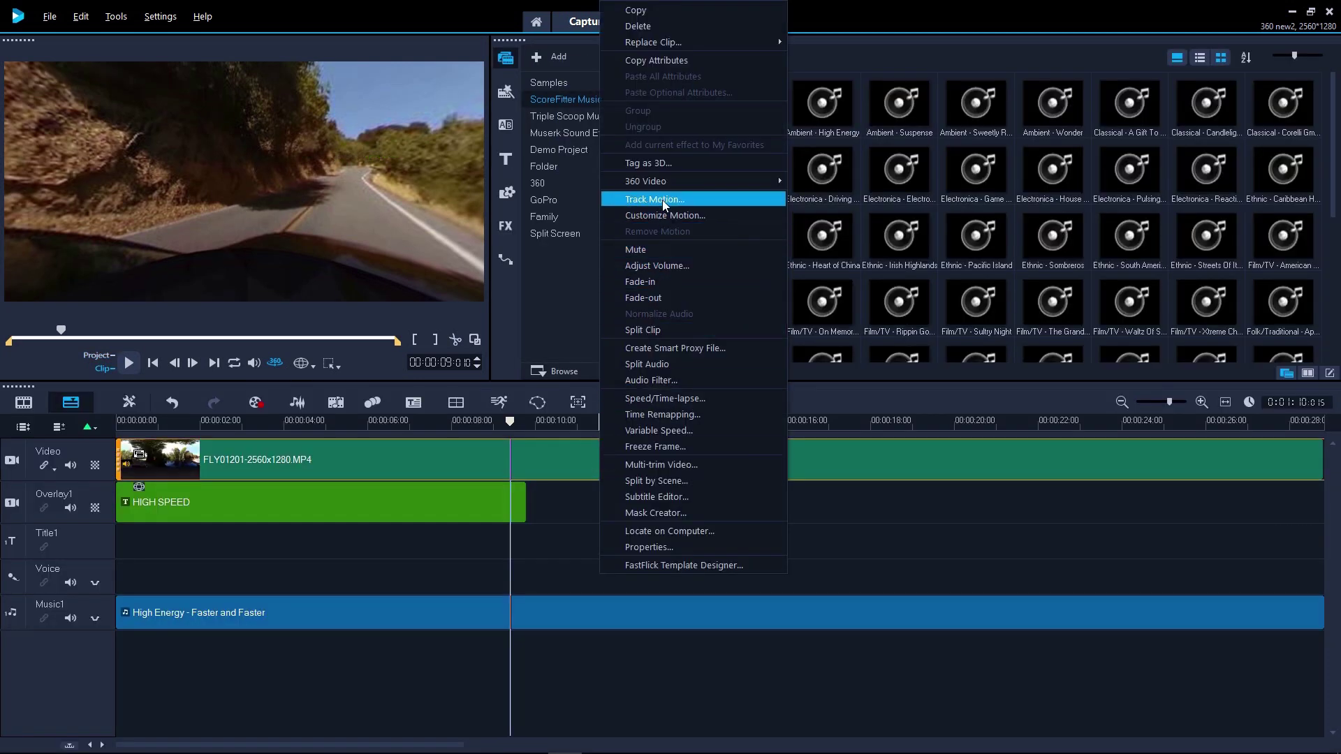
# Step: Convert the road clip with 360 Video > Equirectangular to Standard
pyautogui.moveTo(664, 187)
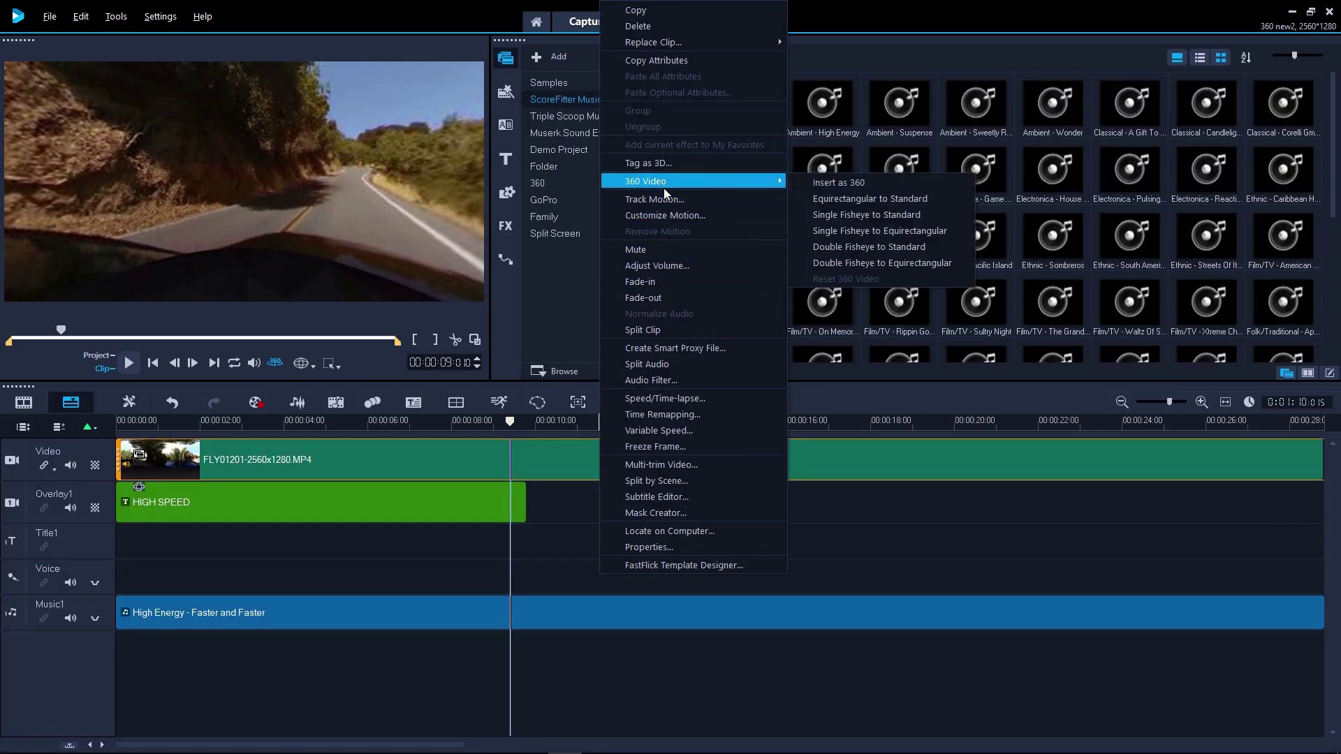
pyautogui.click(940, 199)
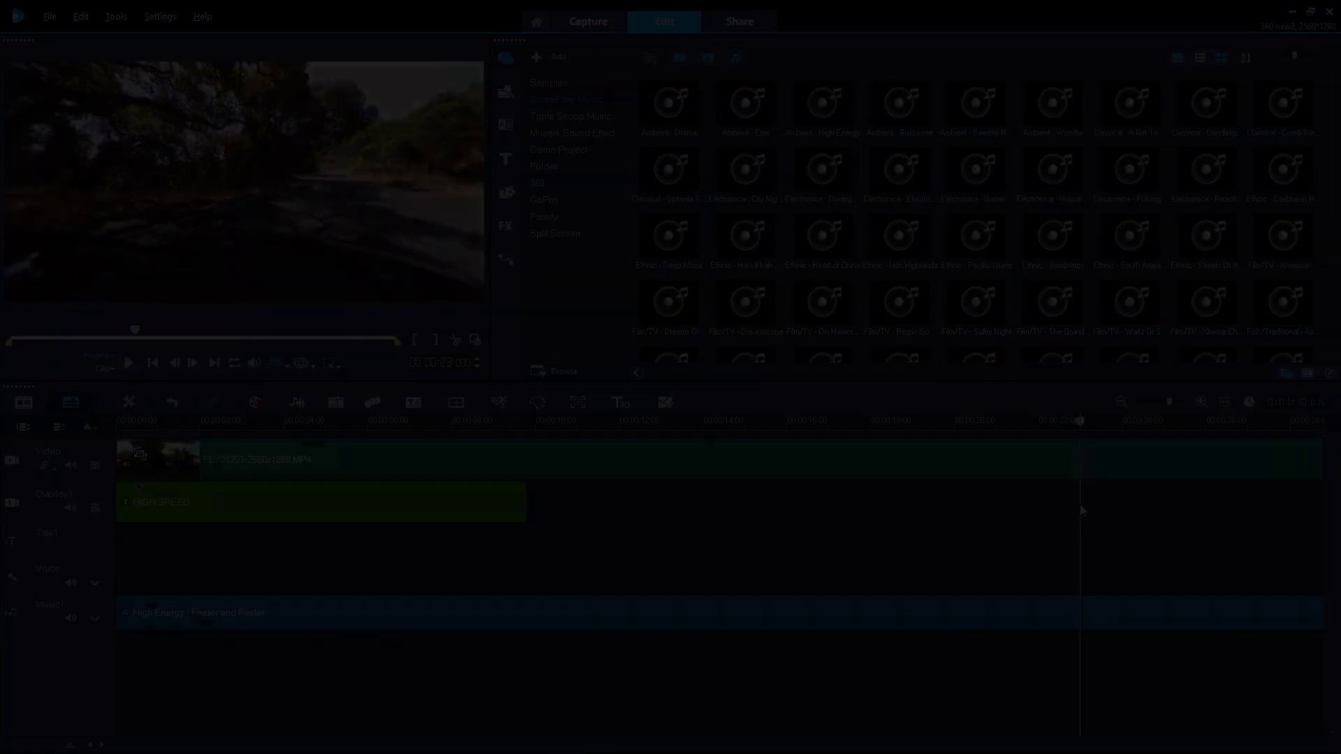